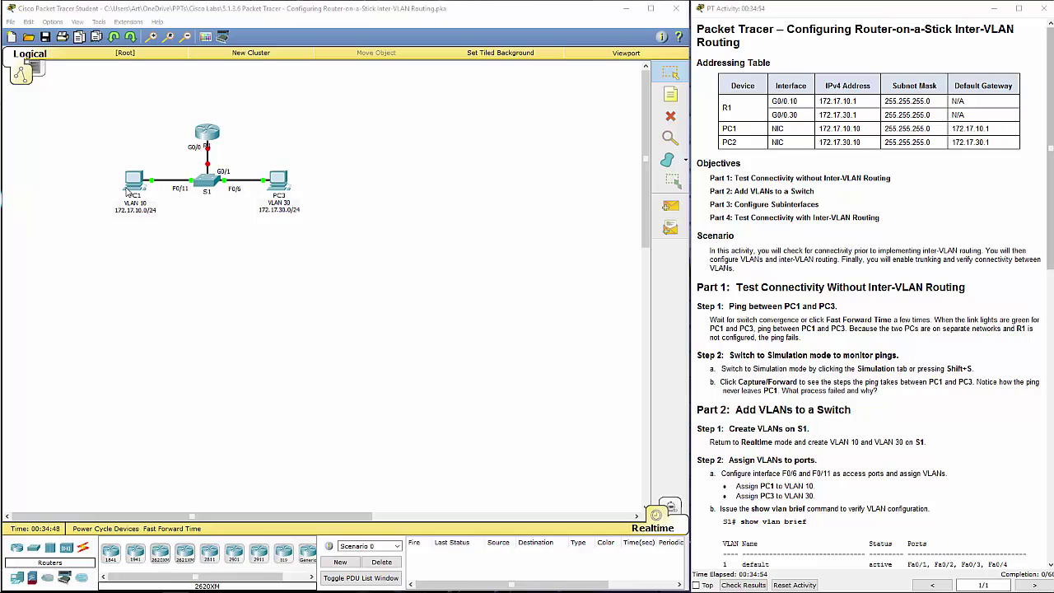
# Step: From PC1's command prompt, ping the gateway 172.17.30.1 and watch it time out
pyautogui.click(132, 182)
pyautogui.click(635, 178)
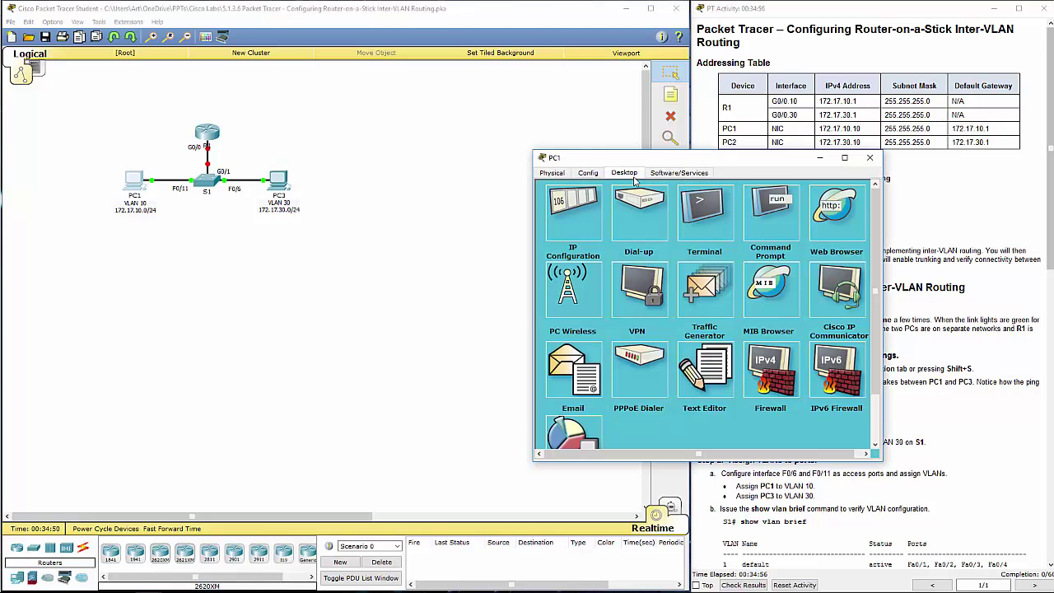
pyautogui.click(758, 232)
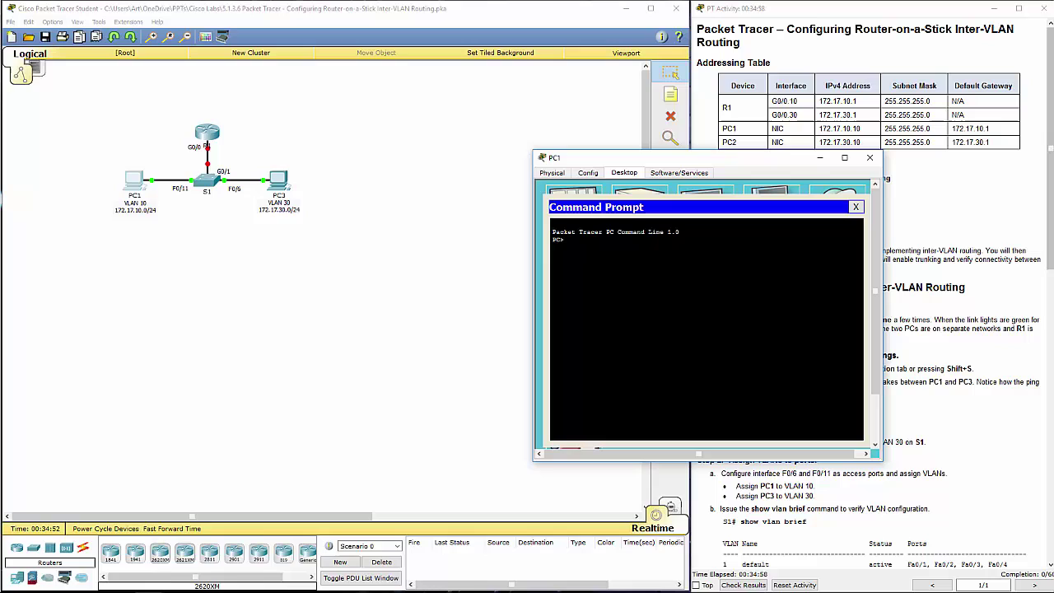
pyautogui.write('ping')
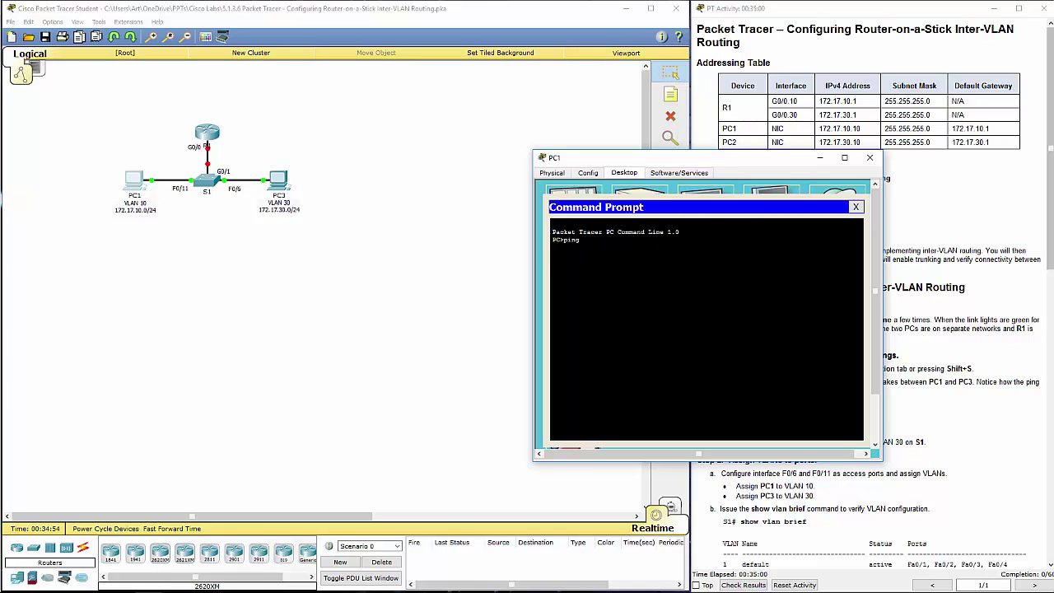
pyautogui.write(' 172.17.30.')
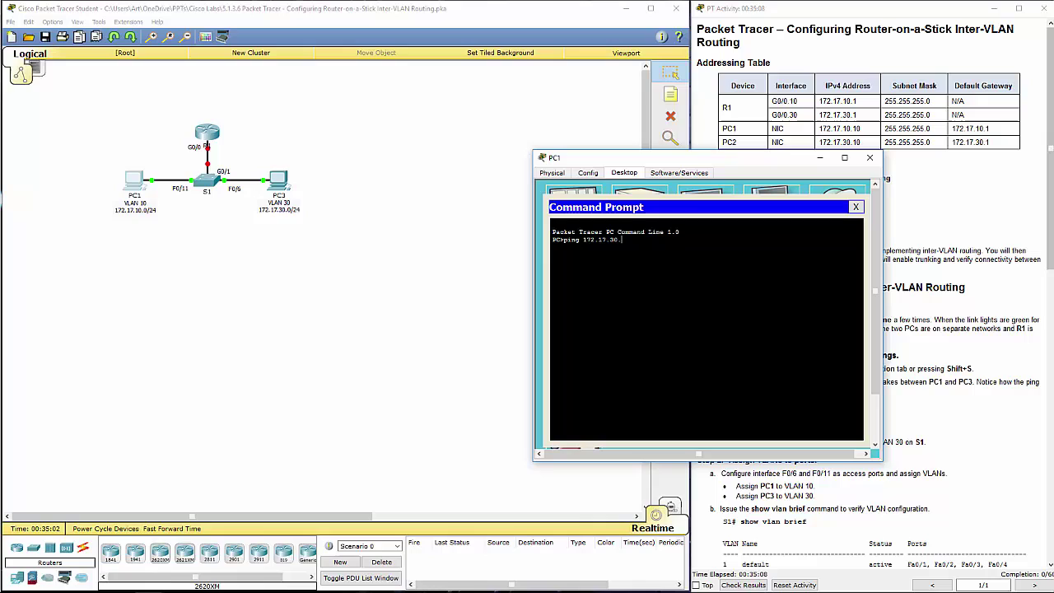
pyautogui.write('1')
pyautogui.press('Return')
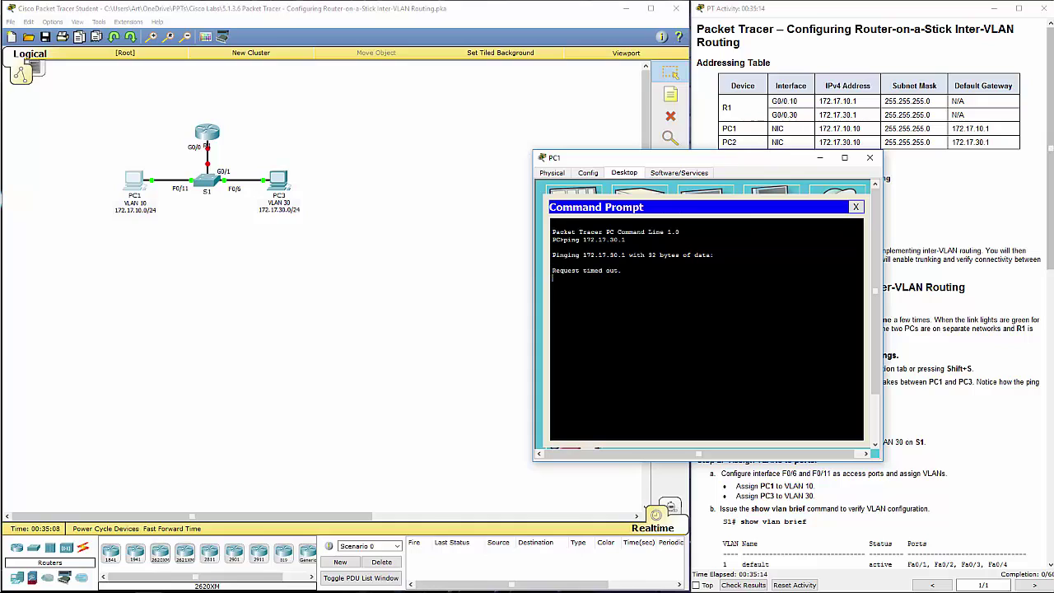
# Step: Stop that ping and ping PC3 at 172.17.30.10 instead; it also times out
pyautogui.hotkey('ctrl', 'c')
pyautogui.press('Up')
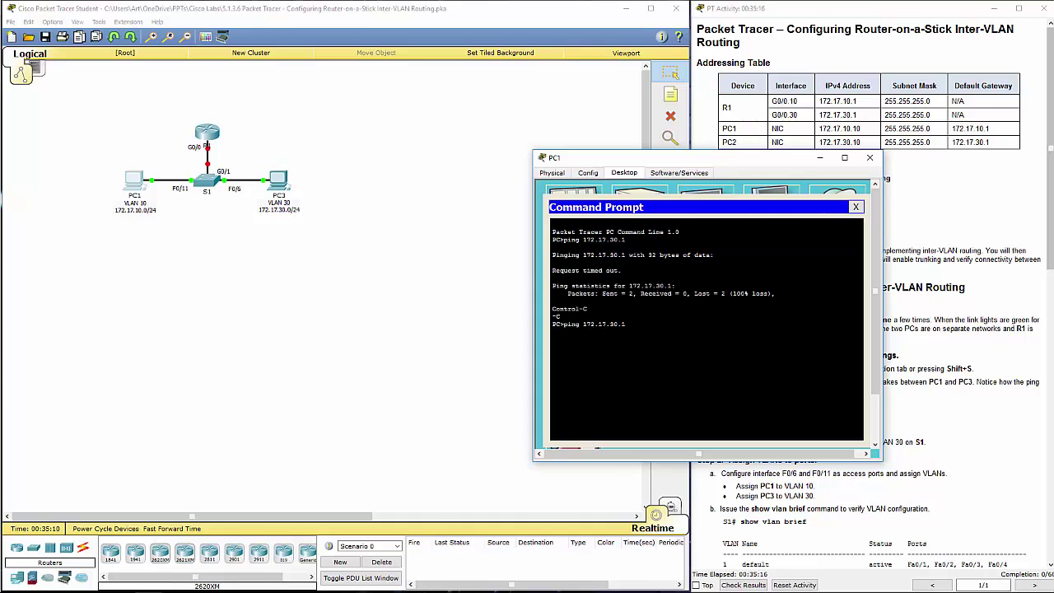
pyautogui.write('0')
pyautogui.press('Return')
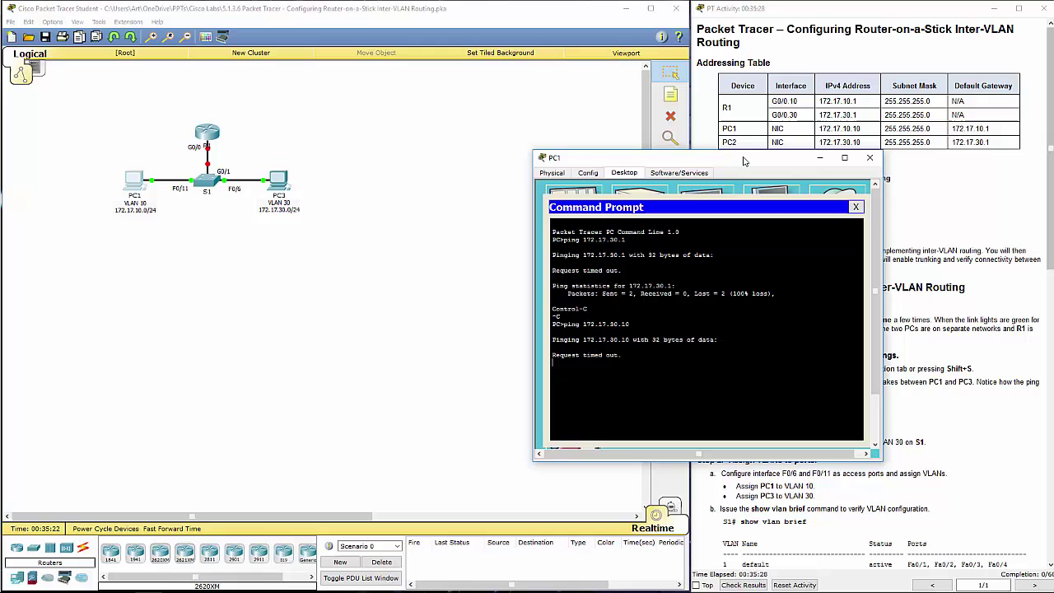
pyautogui.click(870, 158)
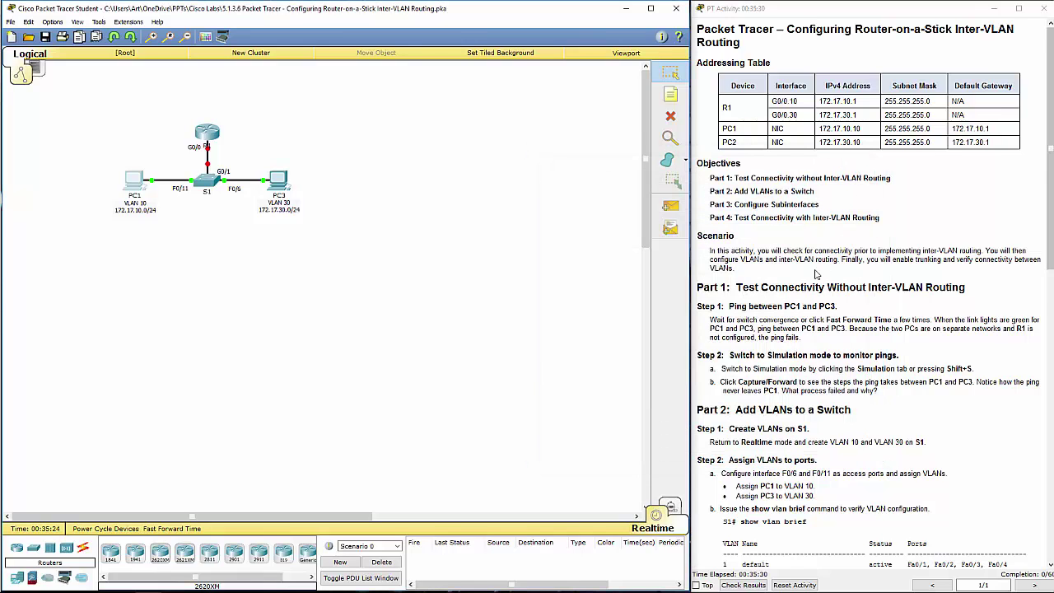
pyautogui.scroll(-2, 816, 274)
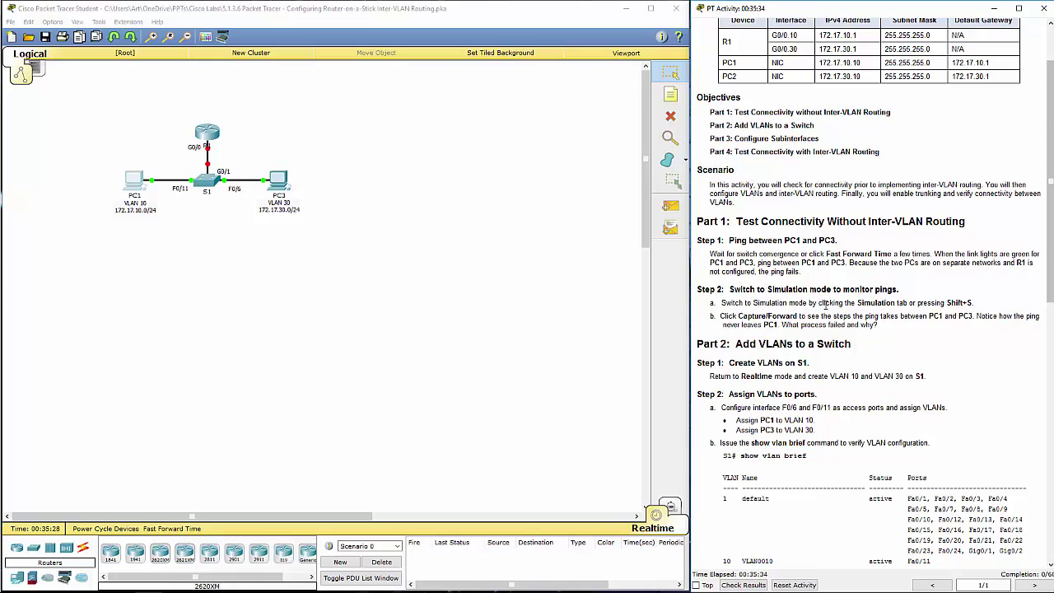
pyautogui.scroll(-2, 879, 349)
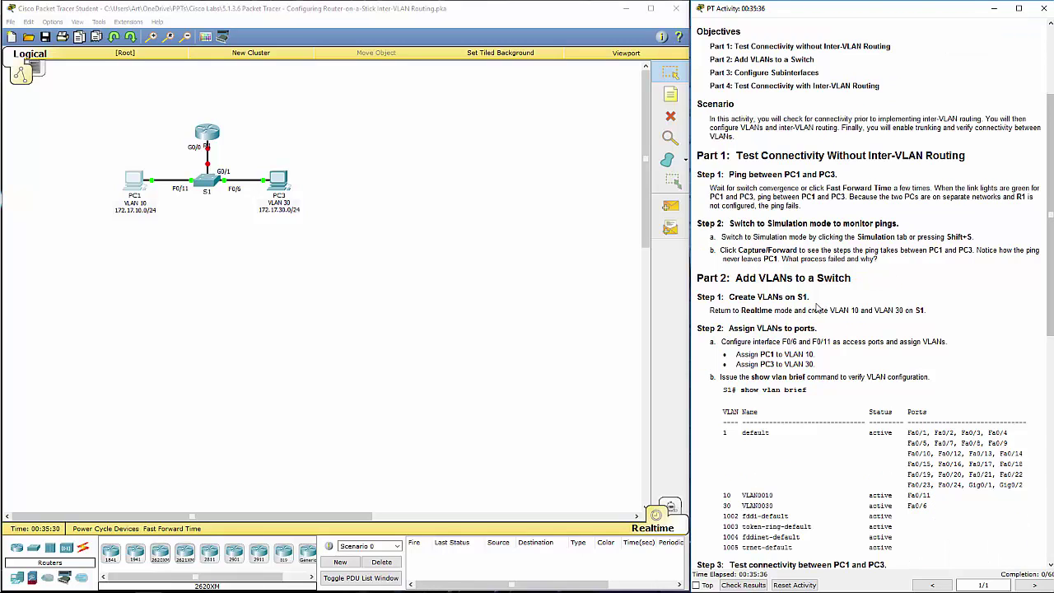
pyautogui.moveTo(697, 231); pyautogui.dragTo(875, 273)
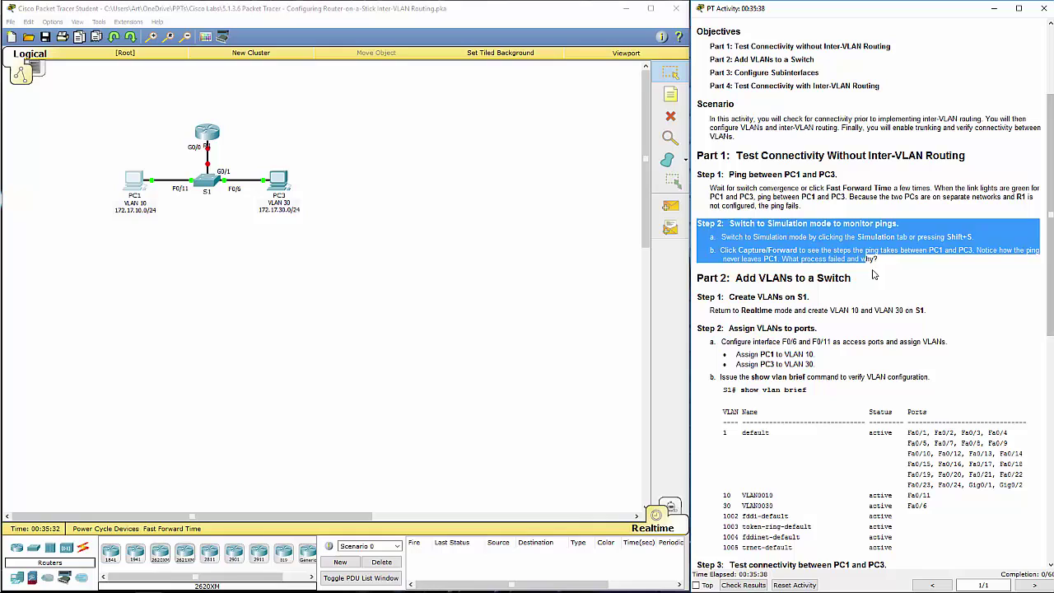
pyautogui.click(874, 272)
pyautogui.tripleClick(844, 277)
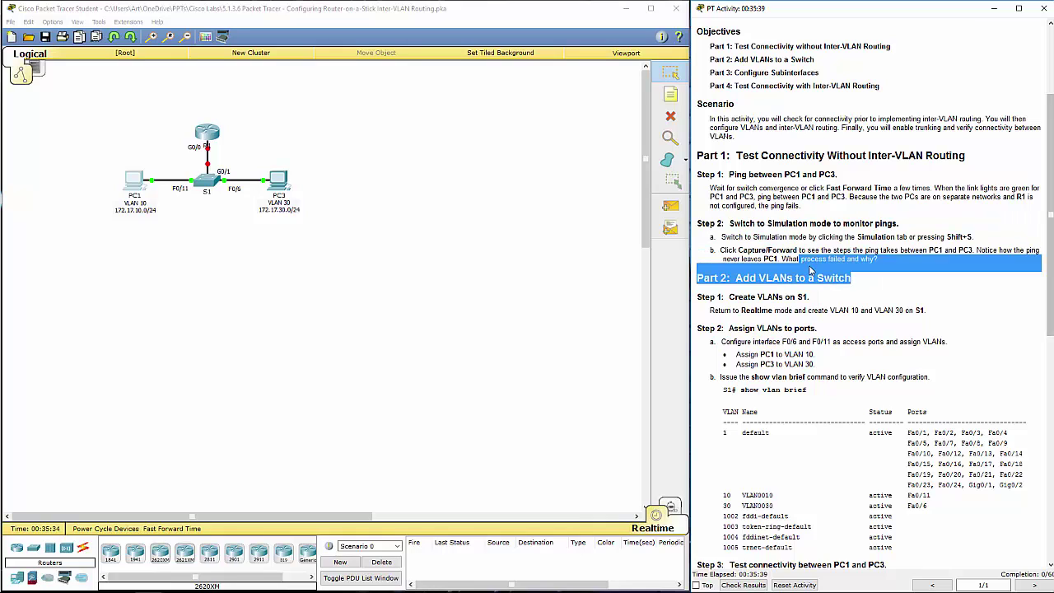
pyautogui.click(858, 297)
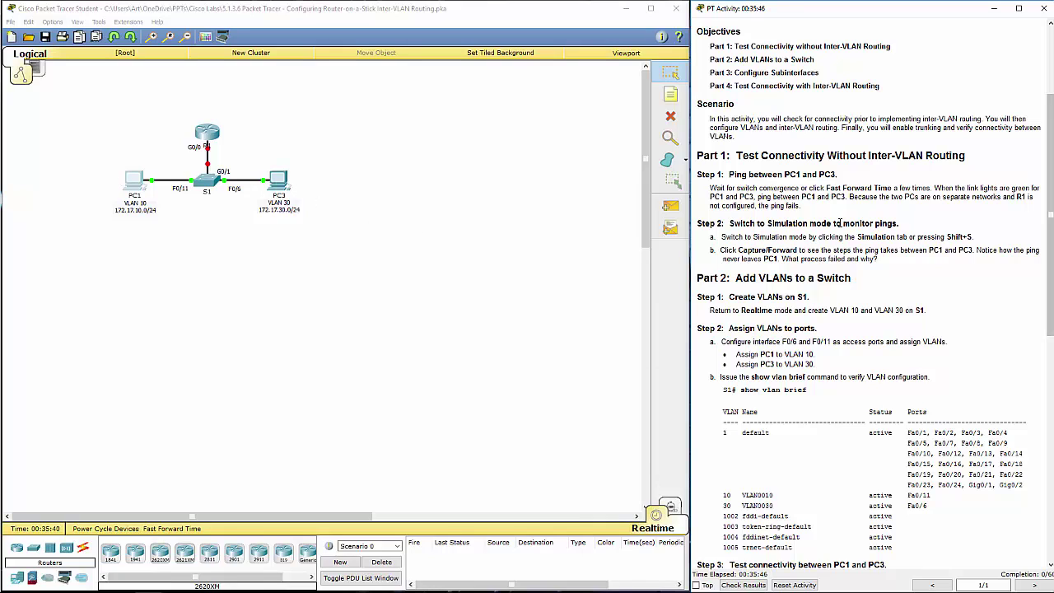
pyautogui.click(505, 326)
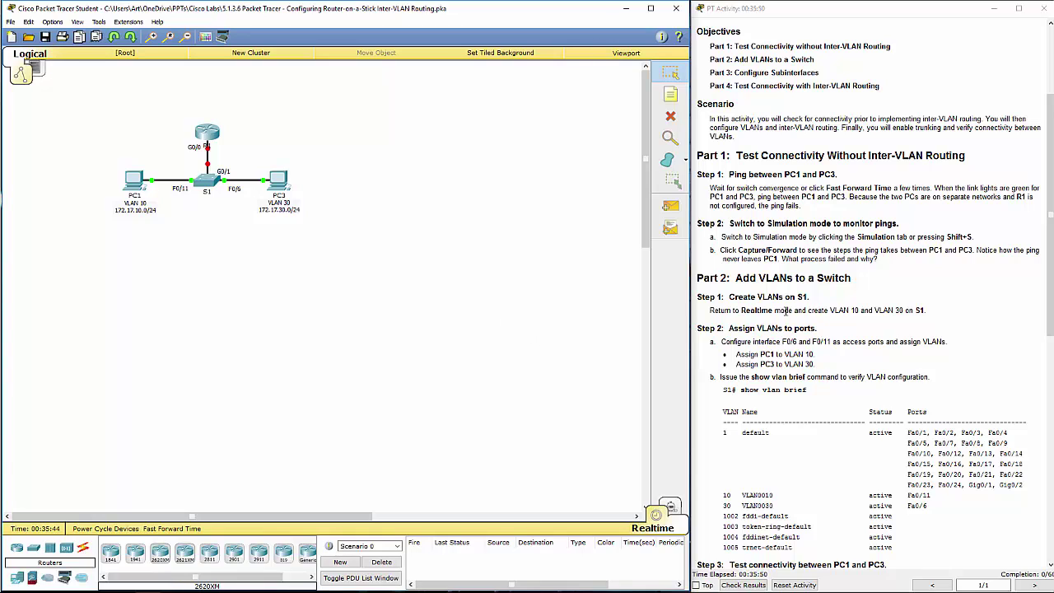
pyautogui.moveTo(787, 312); pyautogui.dragTo(863, 311)
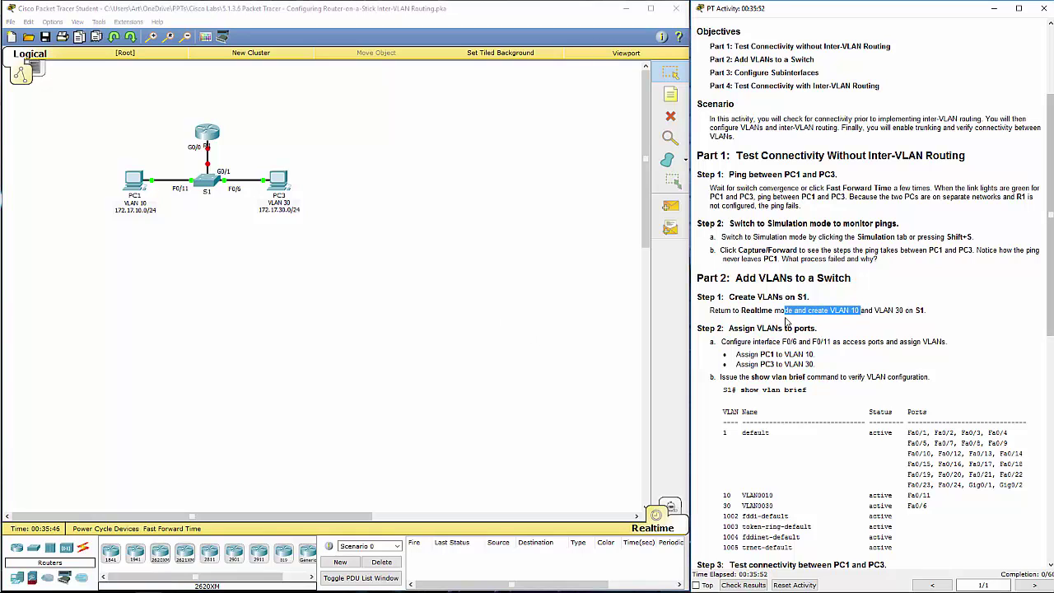
# Step: On switch S1's CLI, enter privileged mode (en) and then global configuration mode (conf t)
pyautogui.click(148, 228)
pyautogui.click(205, 182)
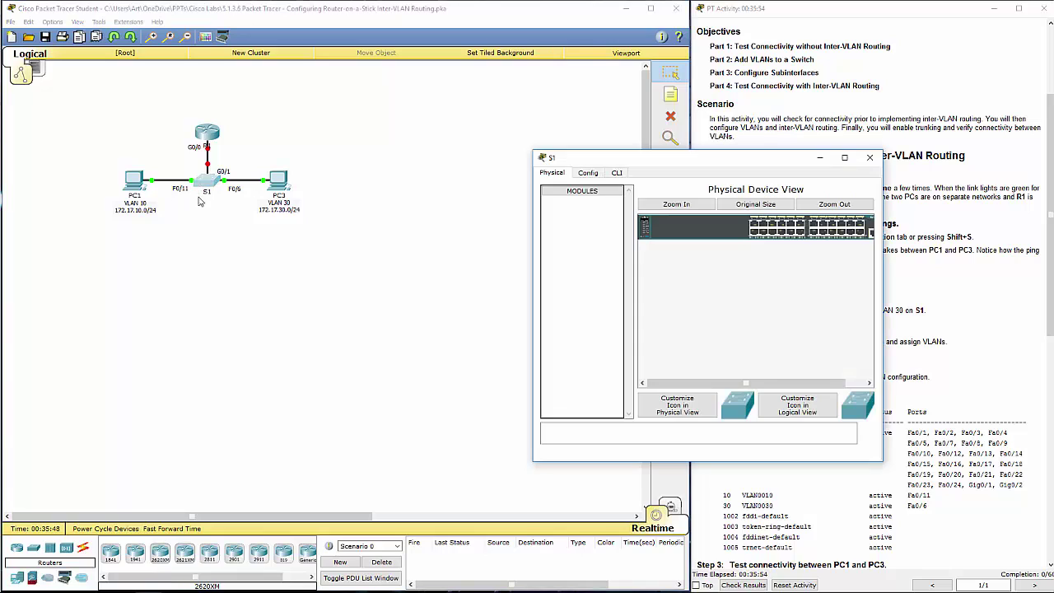
pyautogui.click(619, 173)
pyautogui.press('Return')
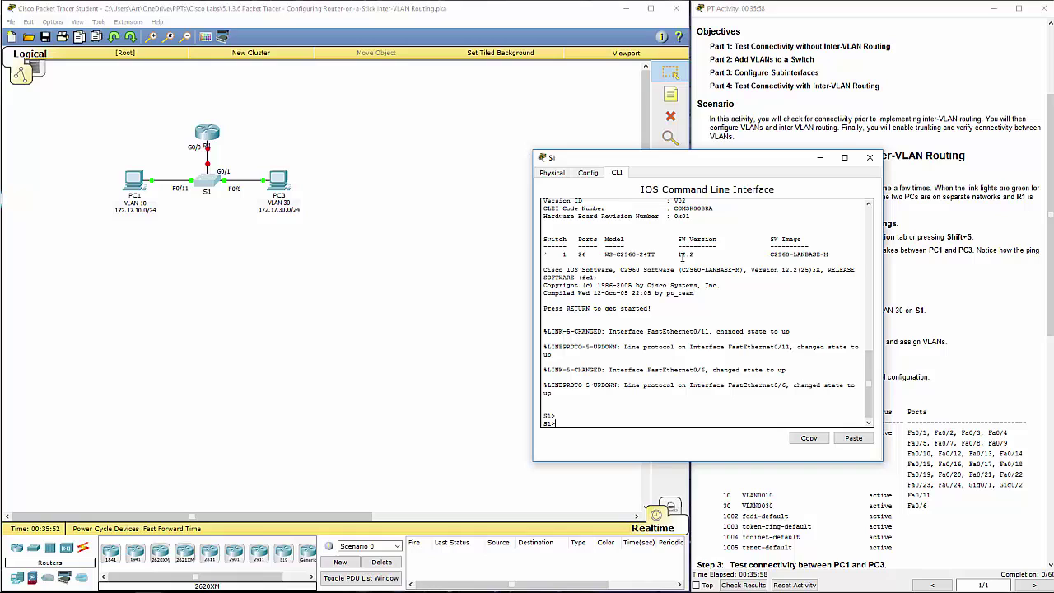
pyautogui.write('en')
pyautogui.press('Return')
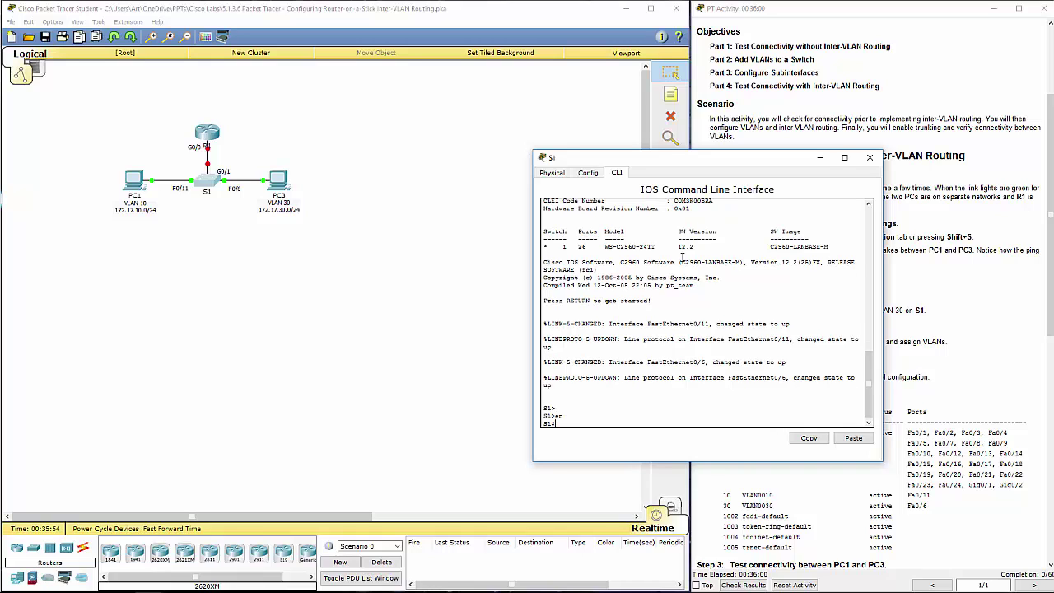
pyautogui.write('conf t')
pyautogui.press('Return')
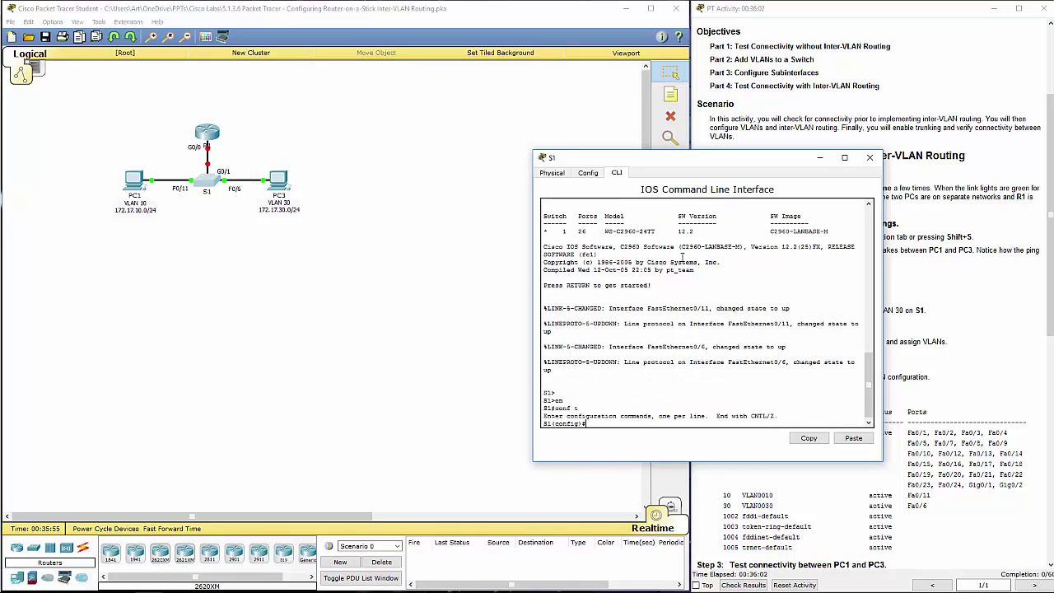
# Step: Create VLAN 10, exit, then create VLAN 30 on S1
pyautogui.write('vlan 10')
pyautogui.press('Return')
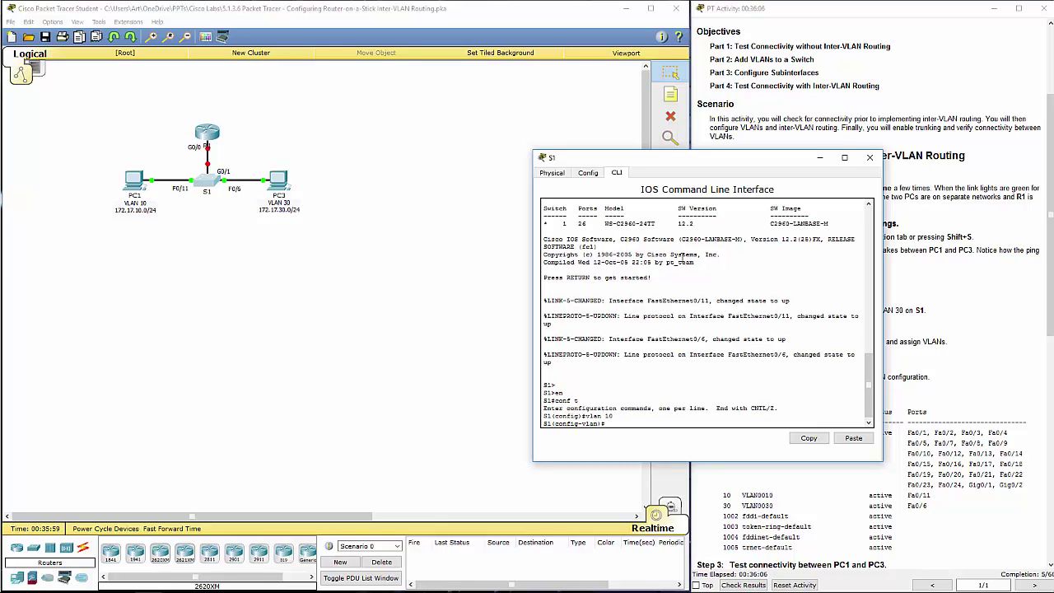
pyautogui.write('exit')
pyautogui.press('Return')
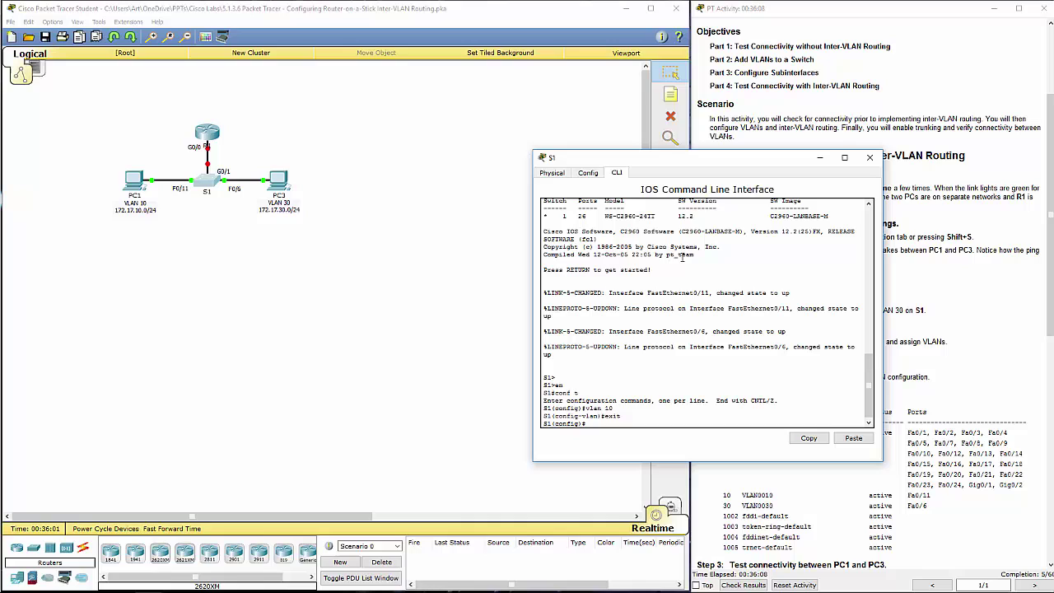
pyautogui.write('vlan 30')
pyautogui.press('Return')
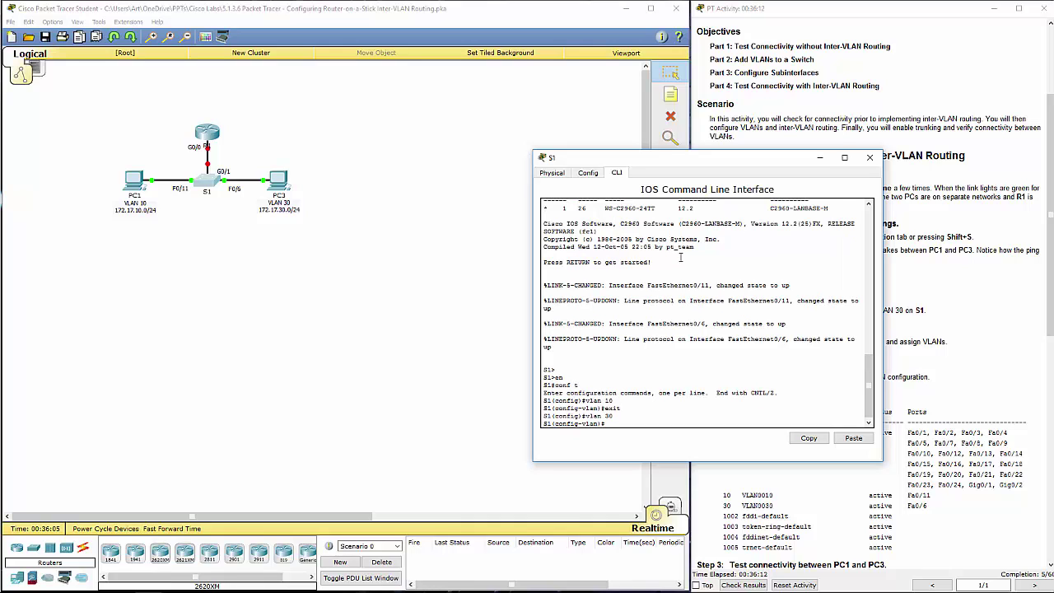
# Step: Leave VLAN 30 configuration mode on S1
pyautogui.moveTo(669, 162); pyautogui.dragTo(507, 121)
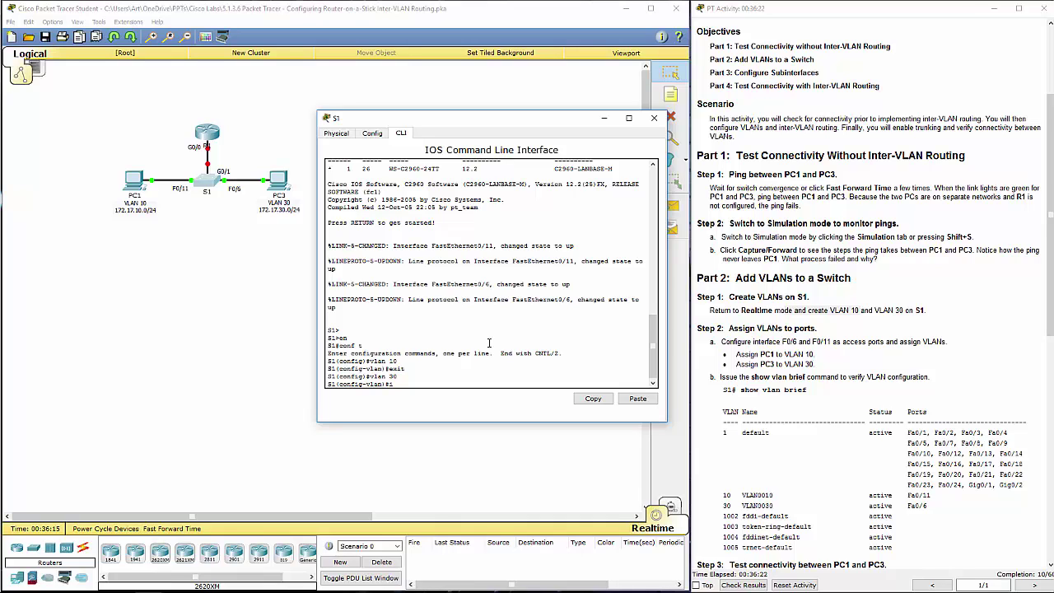
pyautogui.press('BackSpace')
pyautogui.press('BackSpace')
pyautogui.press('BackSpace')
pyautogui.write('exit')
pyautogui.press('Return')
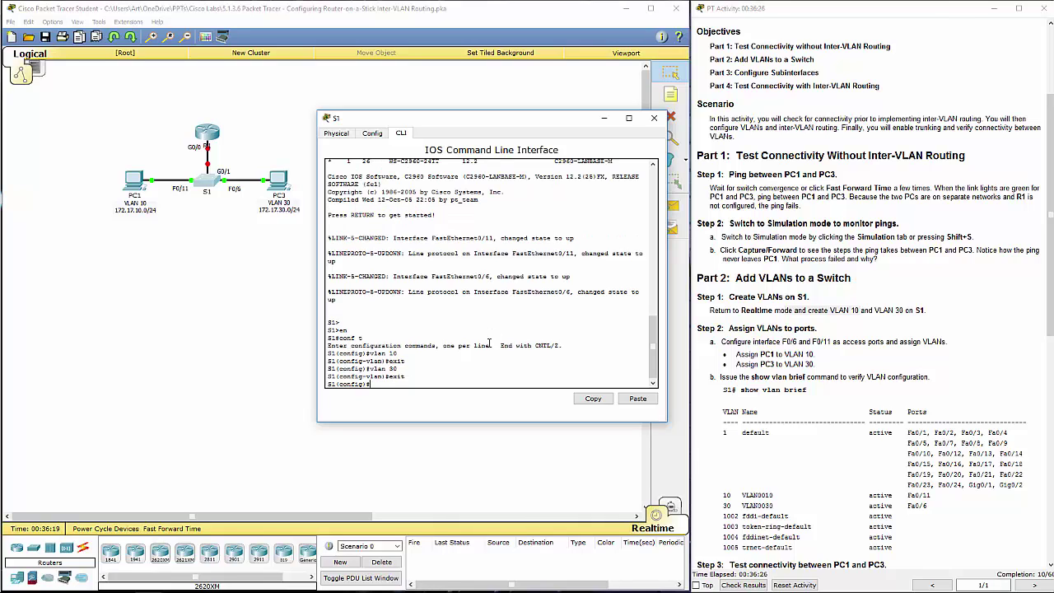
# Step: Make S1's F0/11 an access port in VLAN 10, then exit the interface
pyautogui.write('inter f0/11')
pyautogui.press('Return')
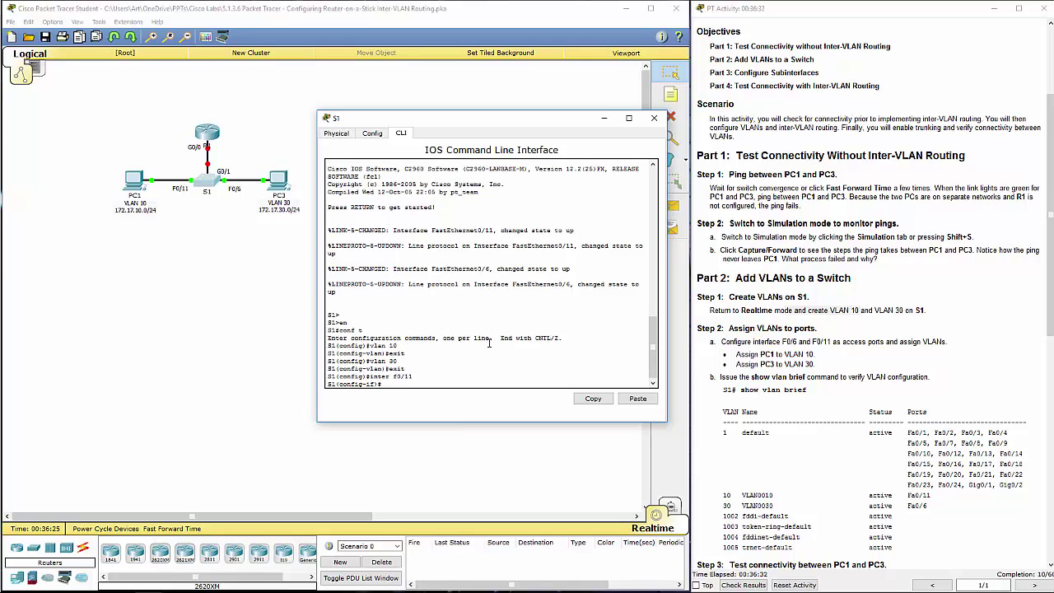
pyautogui.write('swi')
pyautogui.press('Tab')
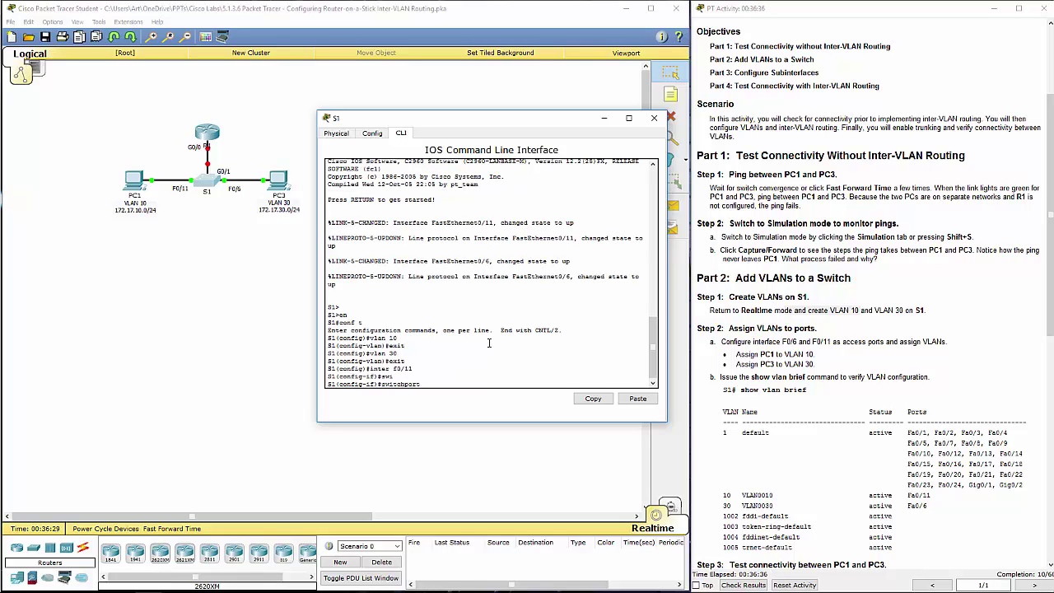
pyautogui.write('mode access')
pyautogui.press('Return')
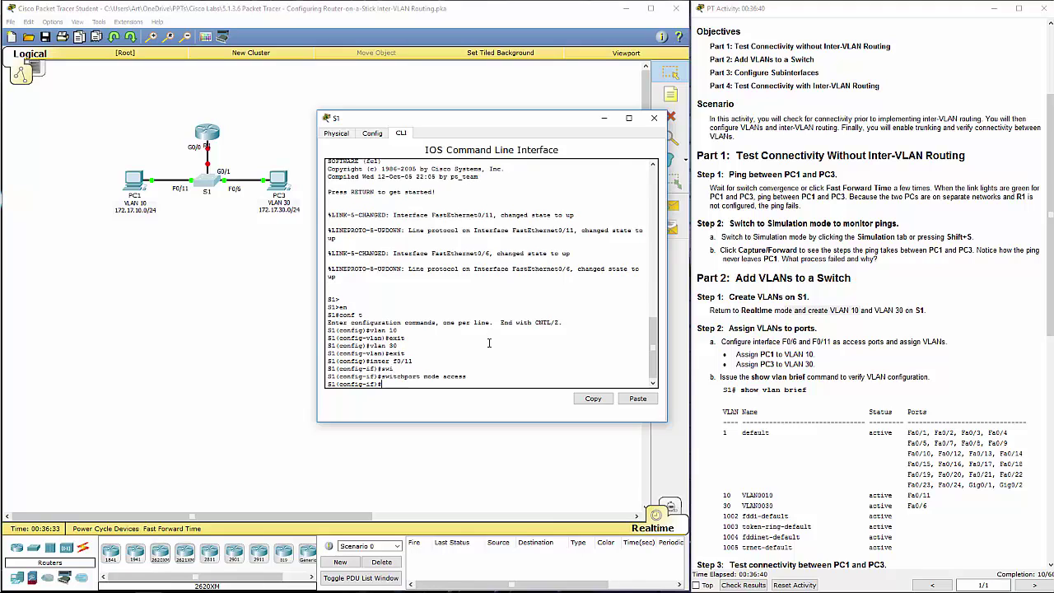
pyautogui.write('sw')
pyautogui.press('Tab')
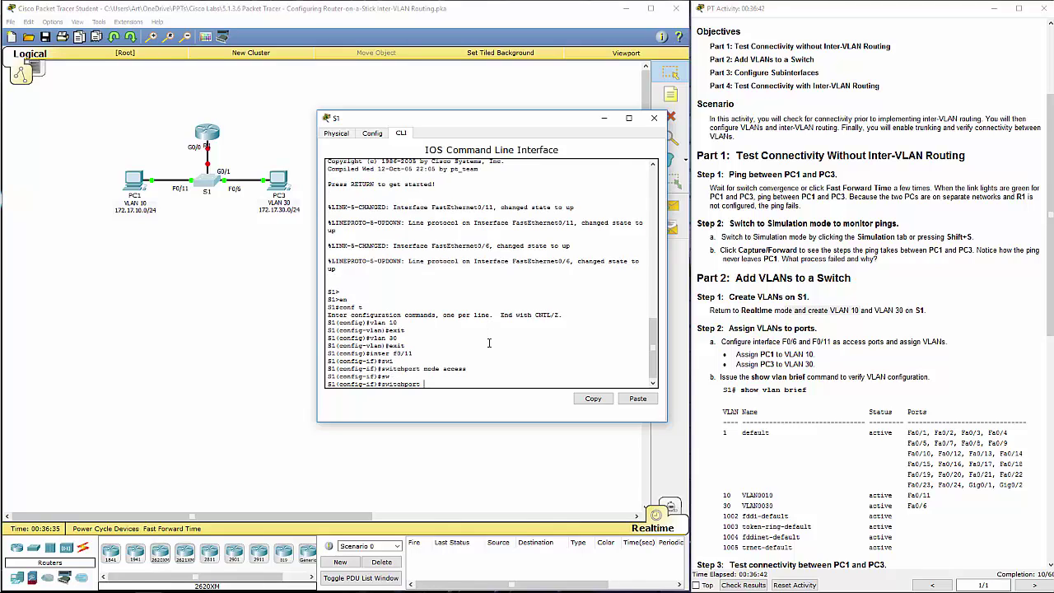
pyautogui.write('access vlan 10')
pyautogui.press('Return')
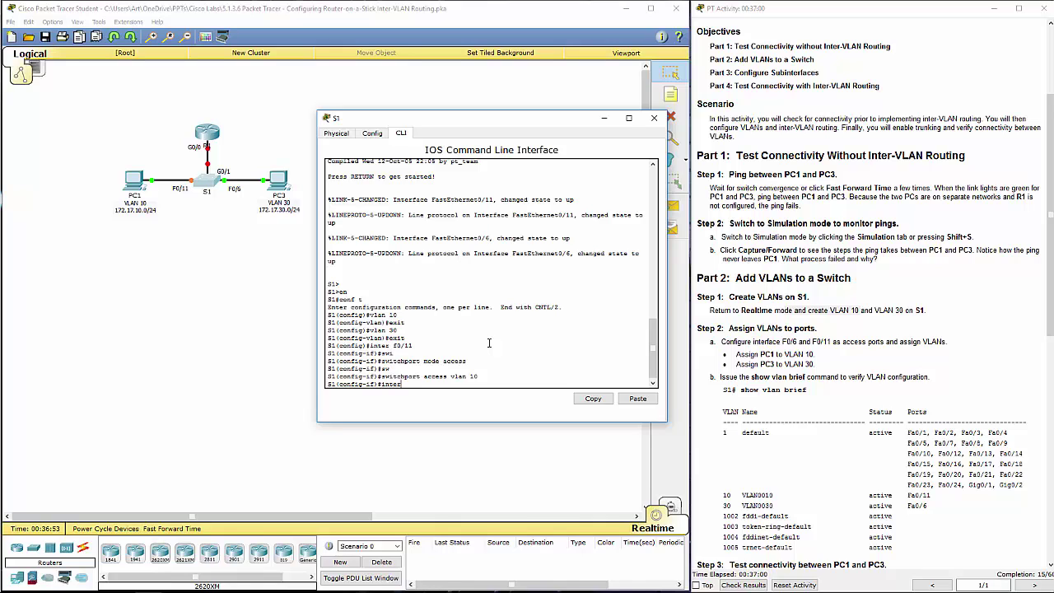
pyautogui.press('BackSpace')
pyautogui.write('t')
pyautogui.press('Return')
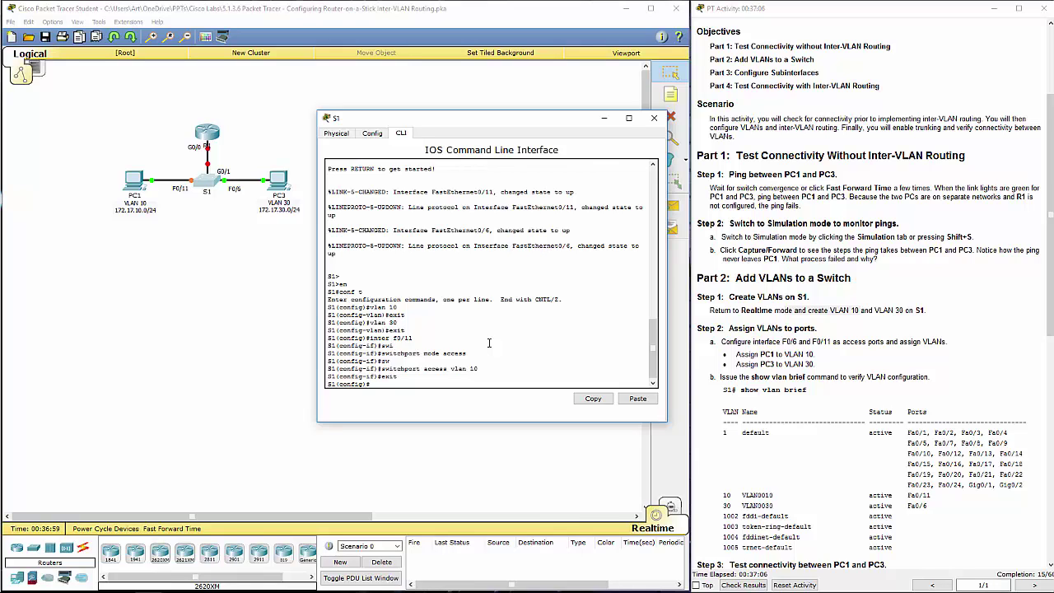
# Step: Make F0/6 an access port in VLAN 30, then type end to leave configuration mode
pyautogui.write('int f0/6')
pyautogui.press('Return')
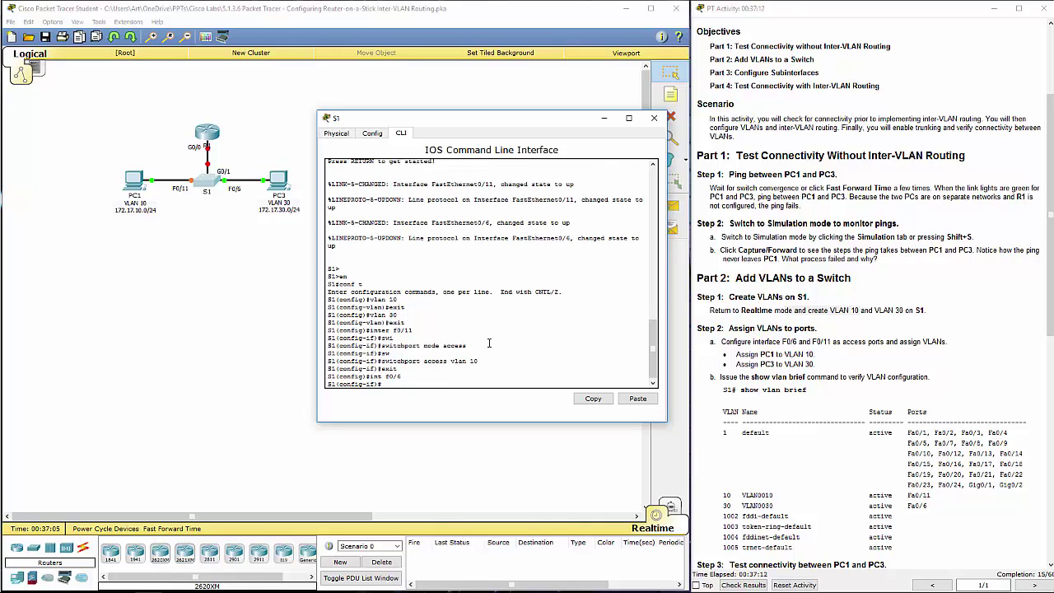
pyautogui.write('swi')
pyautogui.press('Tab')
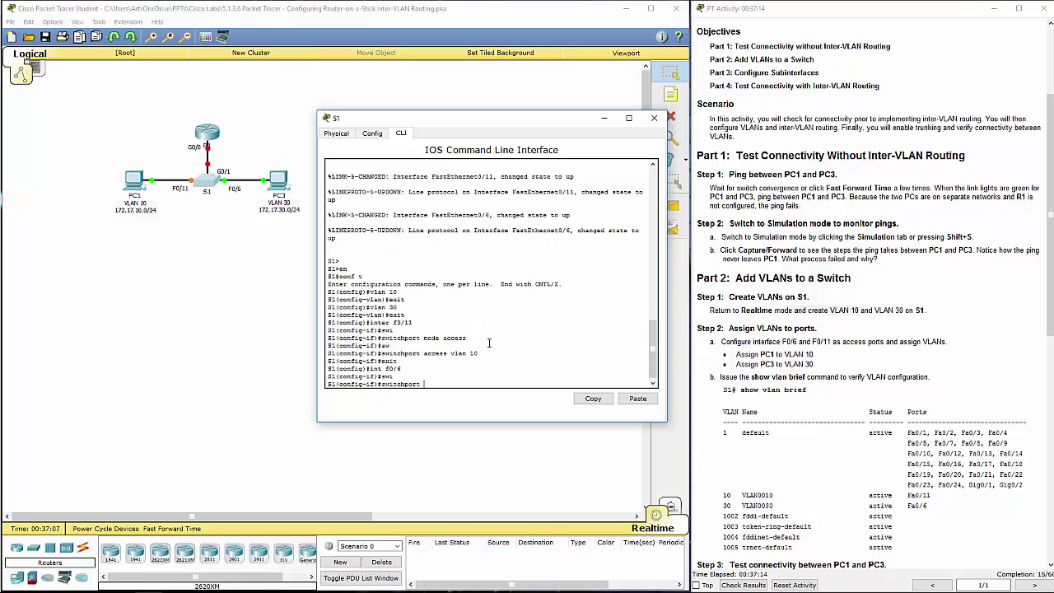
pyautogui.write('mode acc')
pyautogui.press('Return')
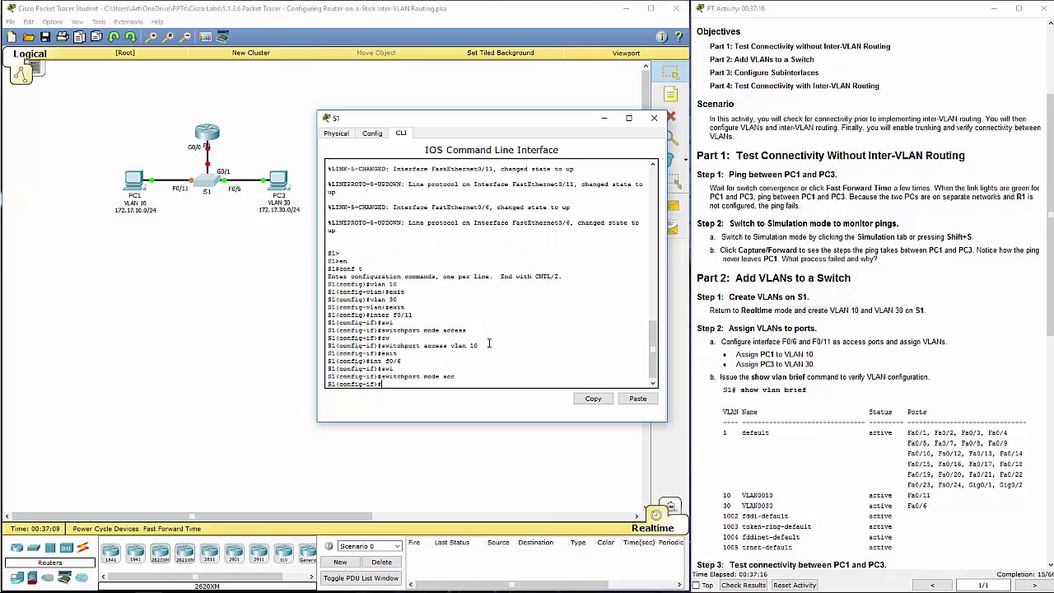
pyautogui.write('swit acc vlan 30')
pyautogui.press('Return')
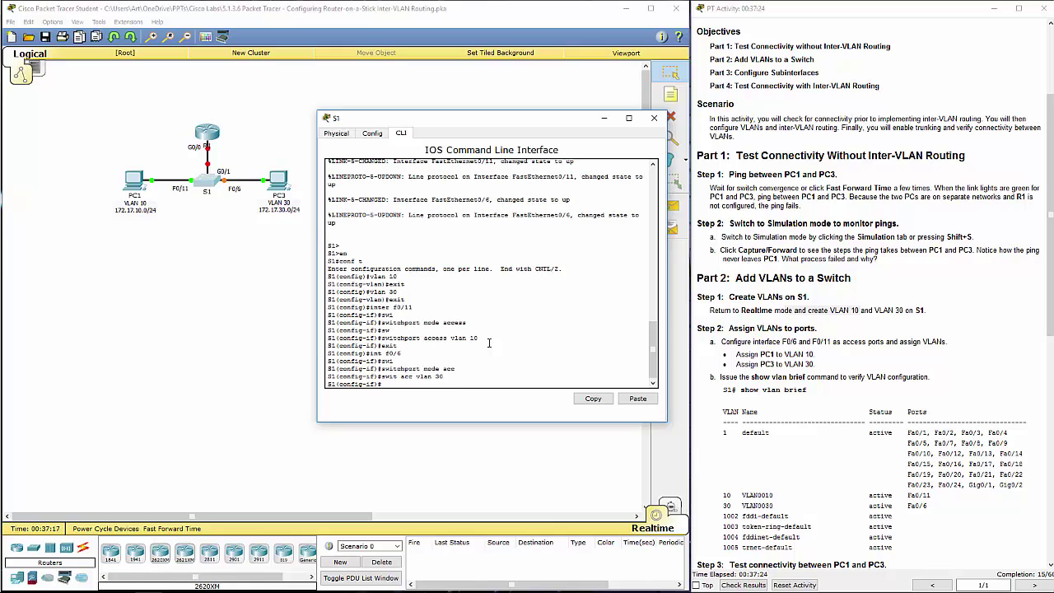
pyautogui.press('Return')
pyautogui.press('Return')
pyautogui.press('Return')
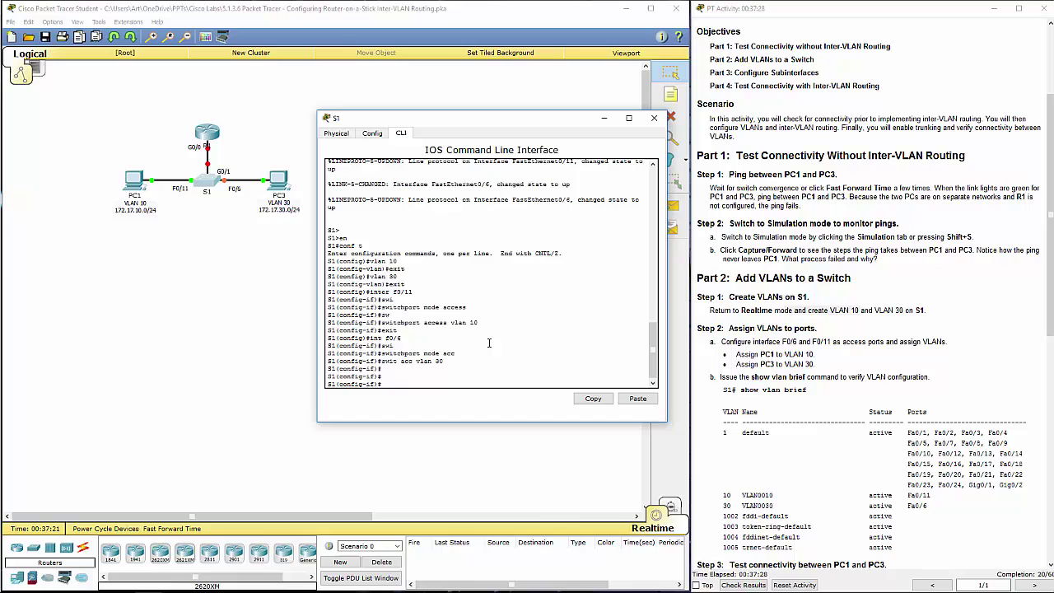
pyautogui.press('BackSpace')
pyautogui.press('BackSpace')
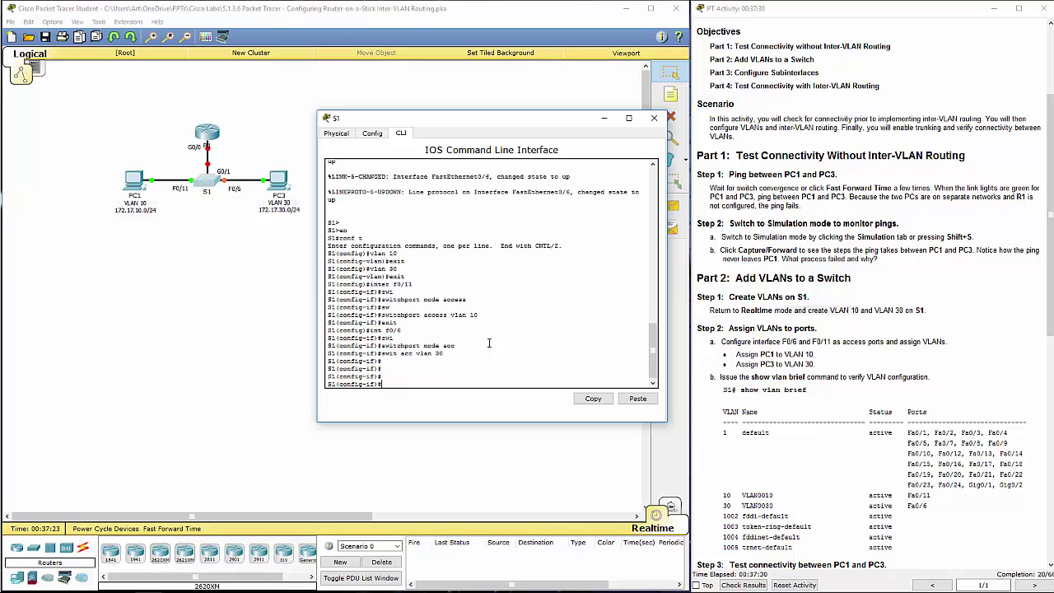
pyautogui.press('BackSpace')
pyautogui.press('BackSpace')
pyautogui.press('BackSpace')
pyautogui.write('end')
pyautogui.press('Return')
pyautogui.press('Return')
pyautogui.press('Return')
pyautogui.press('Return')
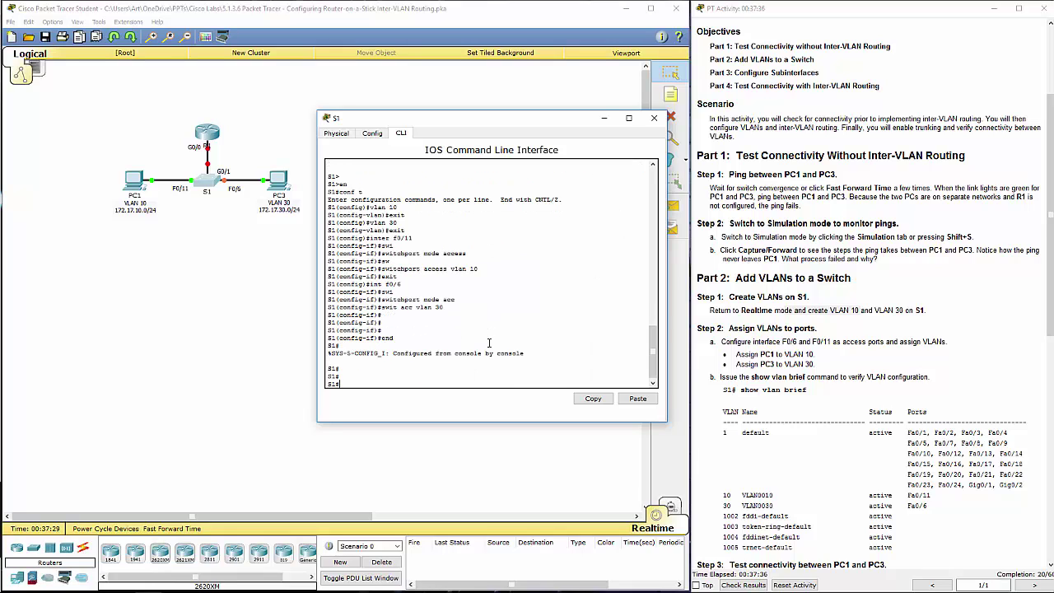
# Step: Run show vlan brief on S1 and highlight the VLAN 10 and VLAN 30 rows
pyautogui.write('shjow vlan brief')
pyautogui.press('Return')
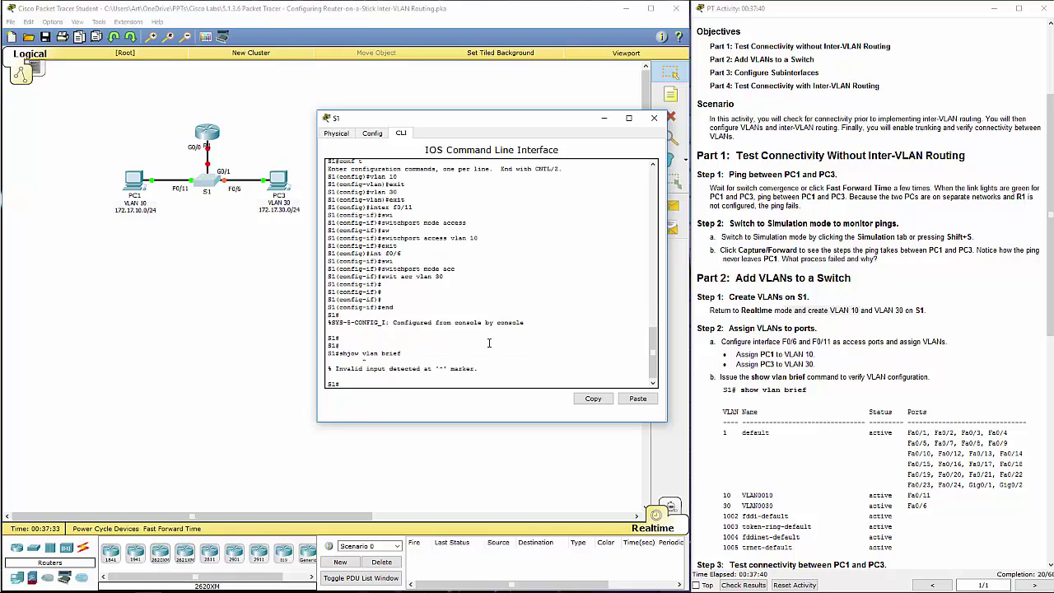
pyautogui.write('show vlan brief')
pyautogui.press('Return')
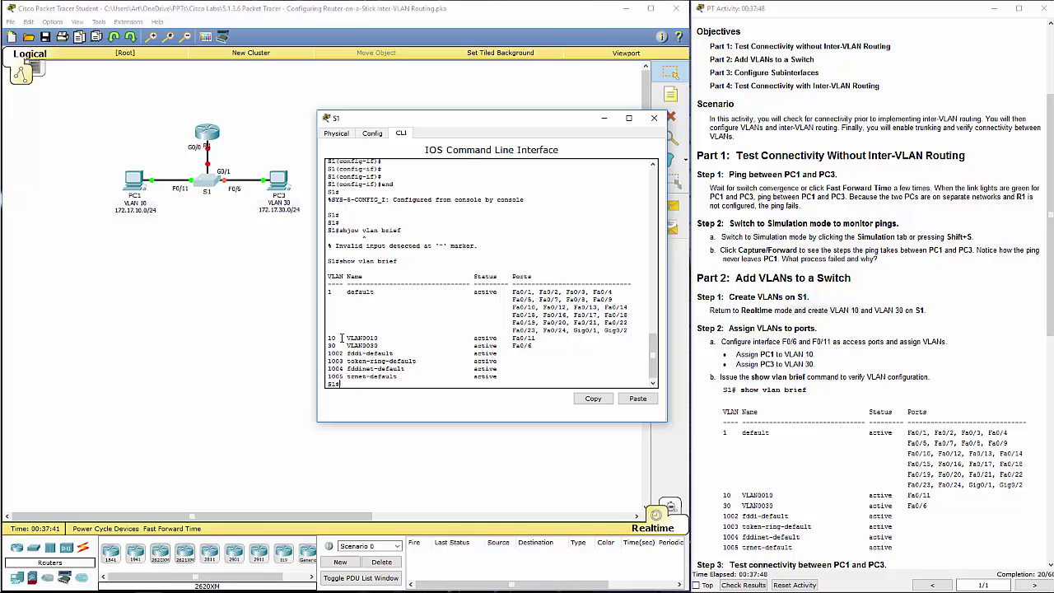
pyautogui.moveTo(330, 338); pyautogui.dragTo(534, 346)
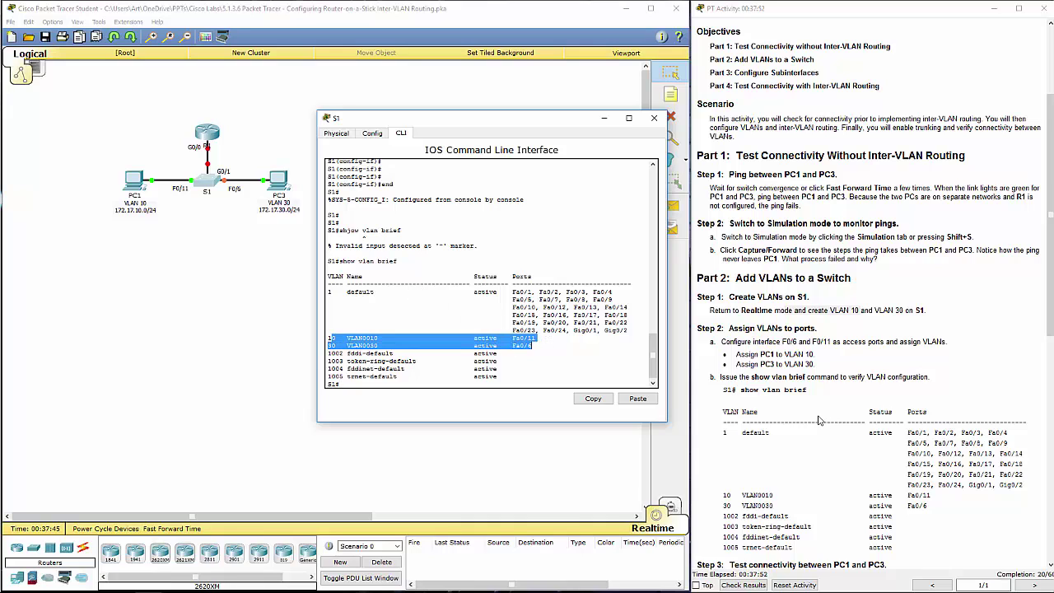
# Step: Scroll down the lab instructions to compare them with the VLAN output
pyautogui.click(800, 402)
pyautogui.scroll(-1, 799, 391)
pyautogui.scroll(-4, 799, 391)
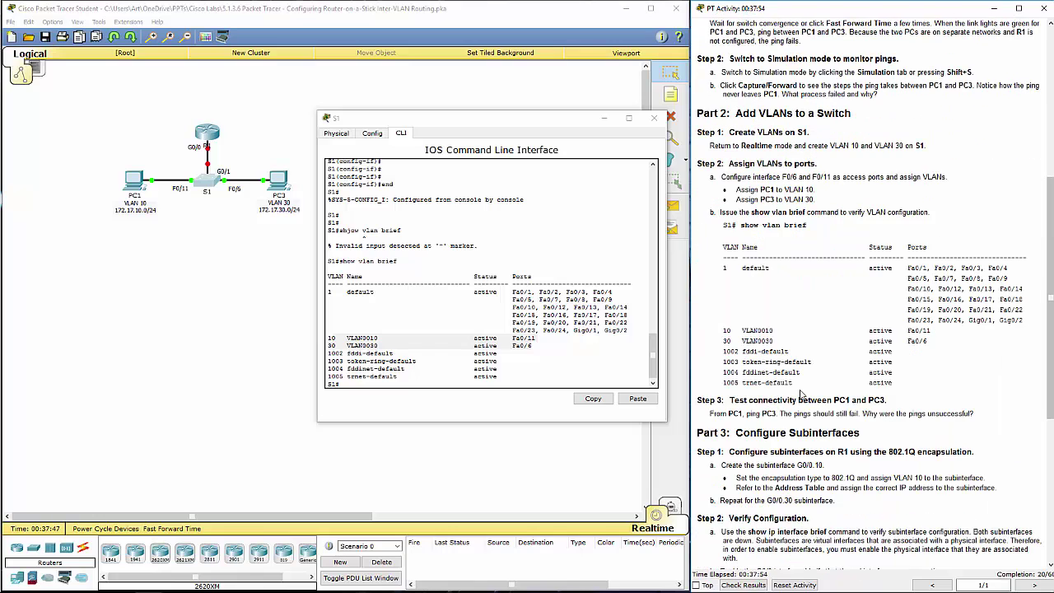
pyautogui.scroll(-1, 799, 394)
# Step: Close S1, rerun ping 172.17.30.10 from PC1 (still timing out), then close PC1
pyautogui.click(654, 118)
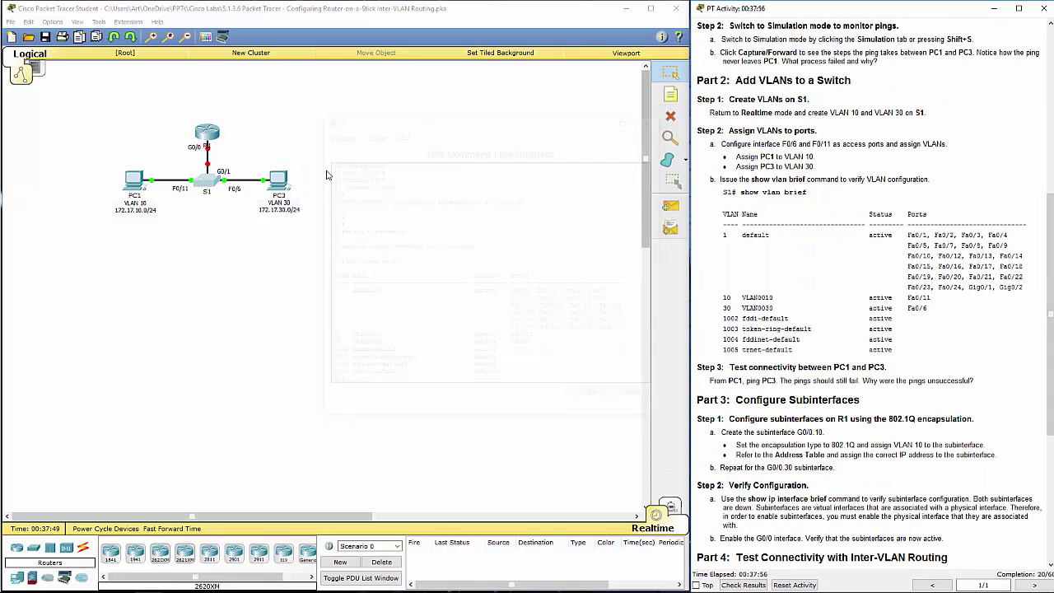
pyautogui.click(139, 180)
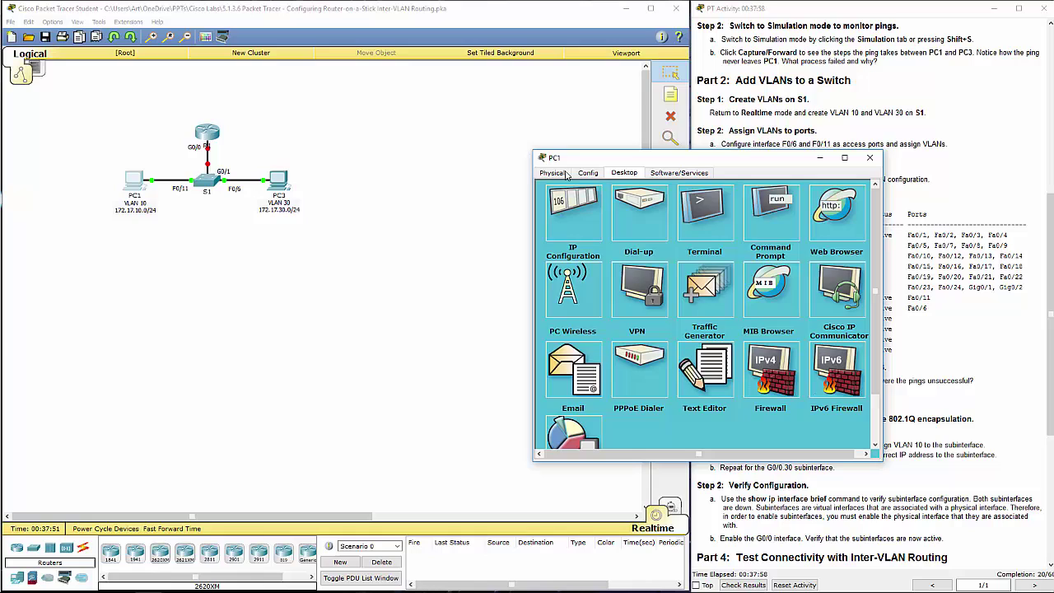
pyautogui.click(772, 221)
pyautogui.write('pin')
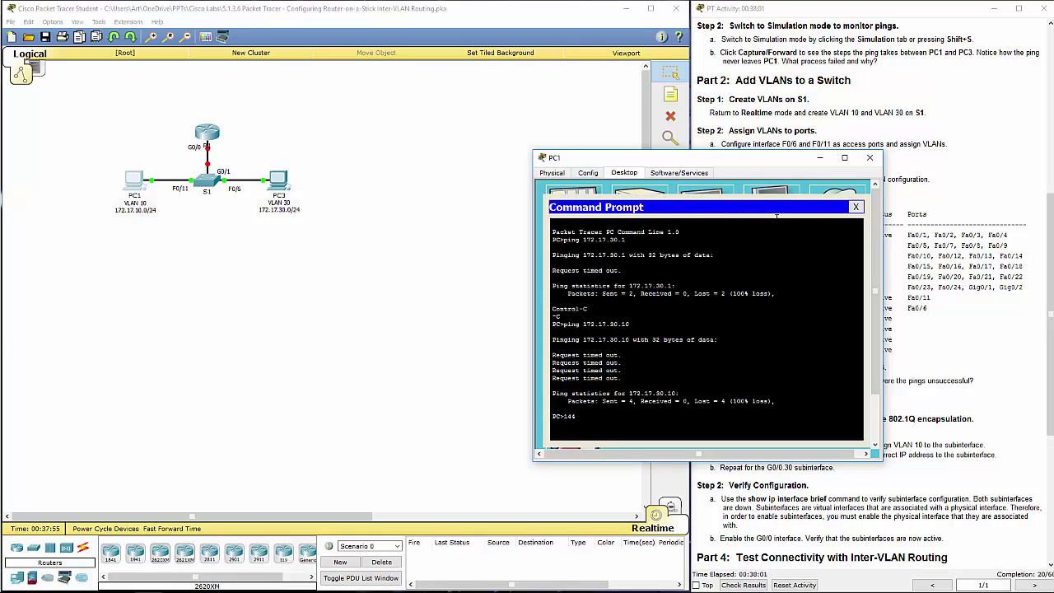
pyautogui.press('Up')
pyautogui.press('Return')
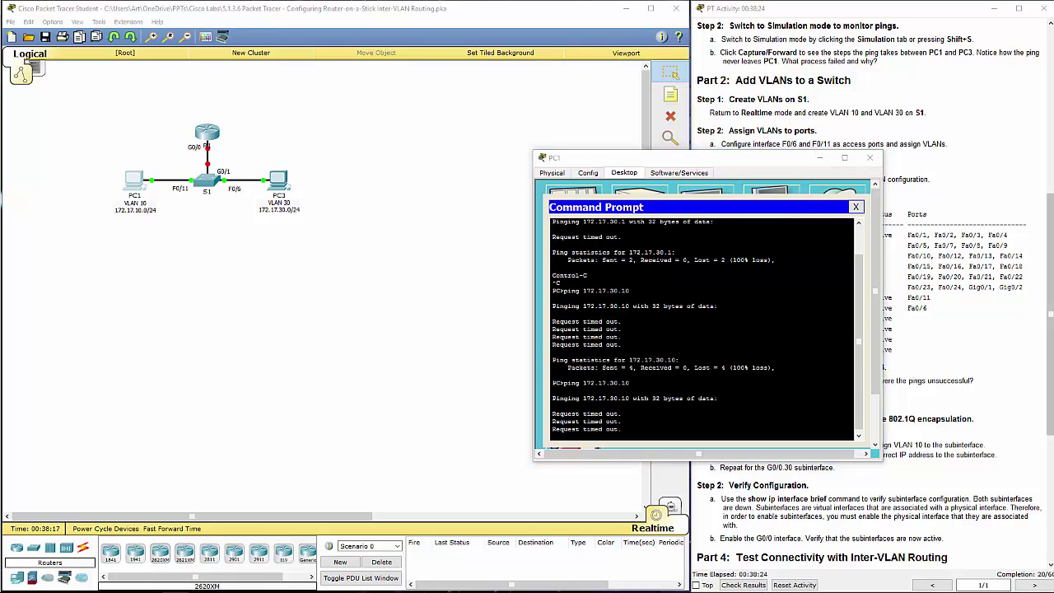
pyautogui.click(870, 157)
pyautogui.scroll(-3, 729, 315)
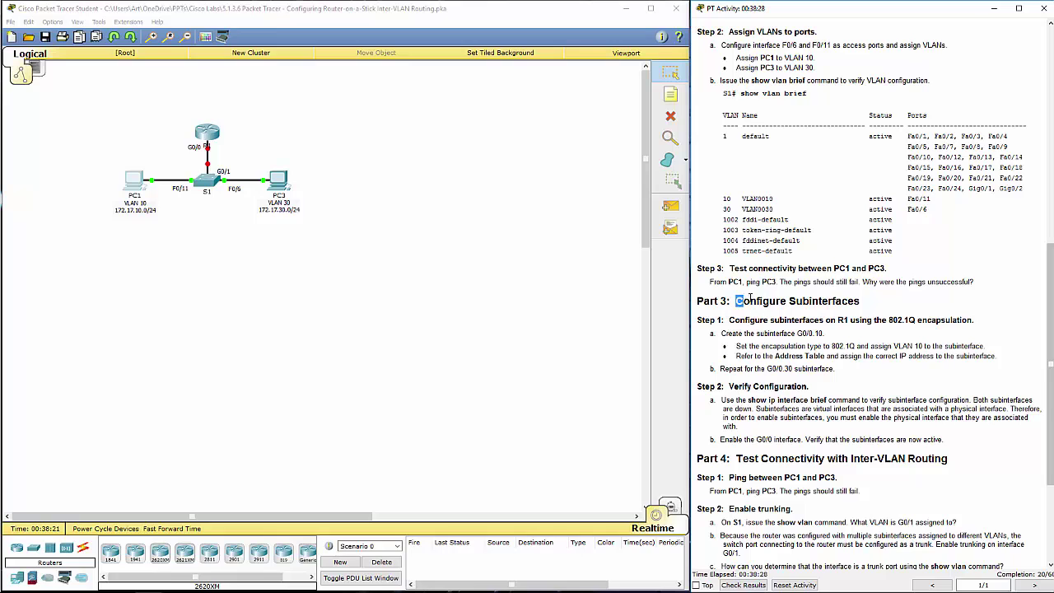
# Step: Check R1's G0/0.10 and G0/0.30 entries in the addressing table, then open R1
pyautogui.moveTo(737, 302); pyautogui.dragTo(860, 301)
pyautogui.scroll(-4, 857, 302)
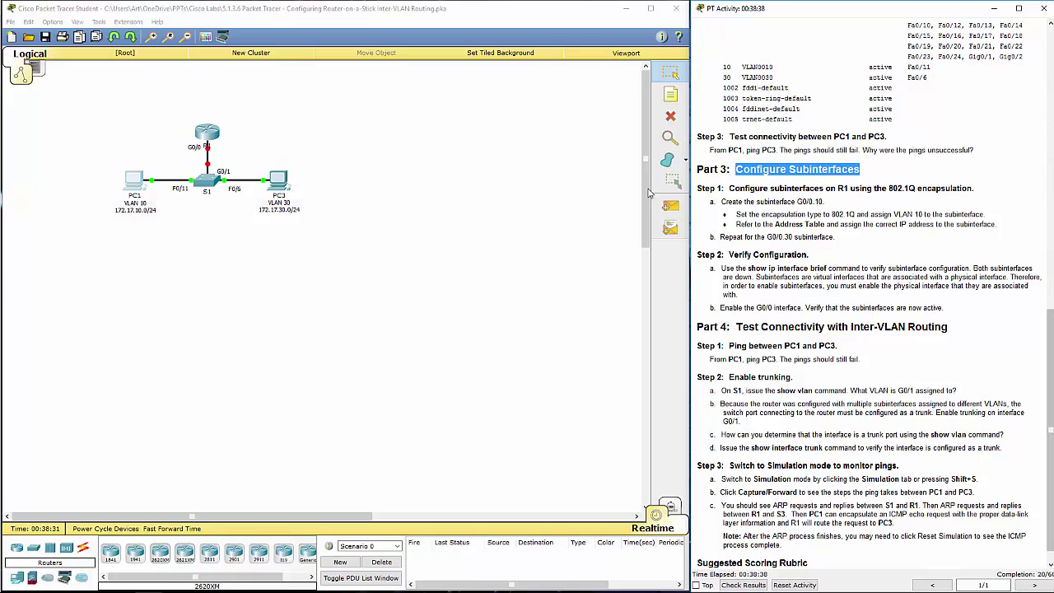
pyautogui.scroll(13, 795, 169)
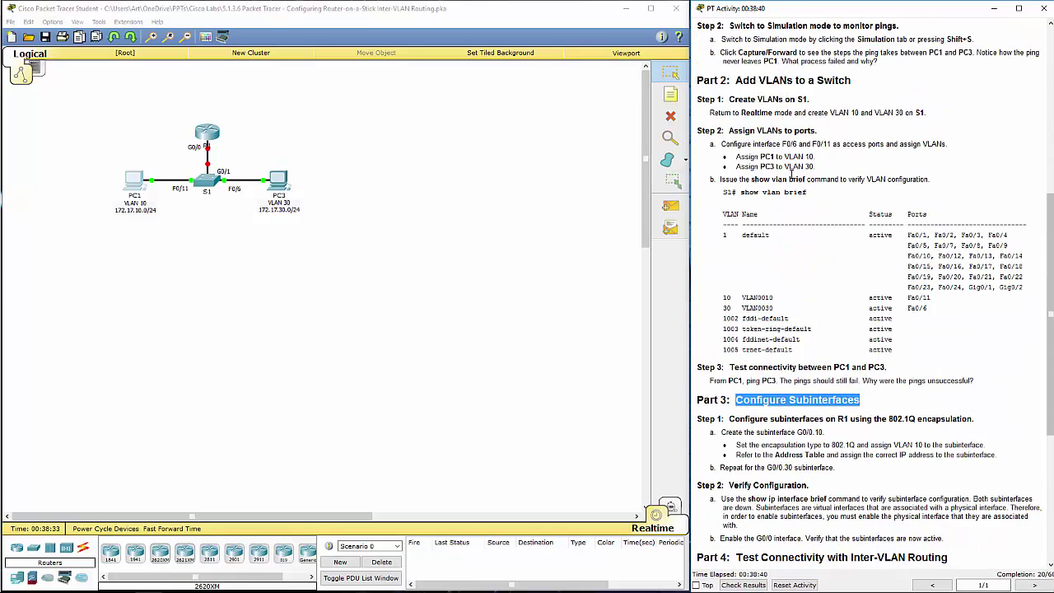
pyautogui.scroll(3, 788, 174)
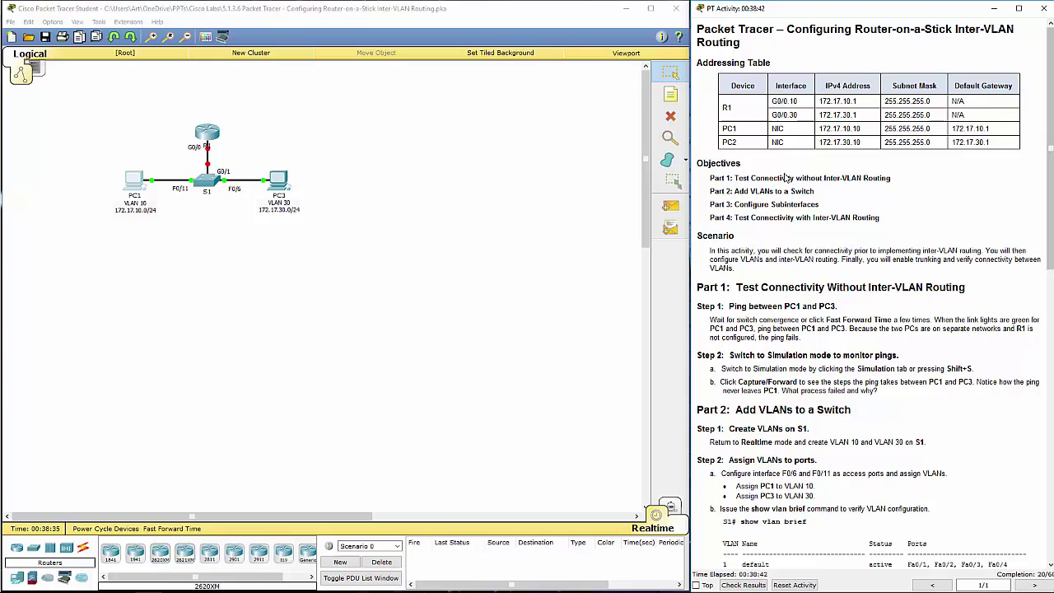
pyautogui.moveTo(775, 101); pyautogui.dragTo(798, 101)
pyautogui.tripleClick(799, 116)
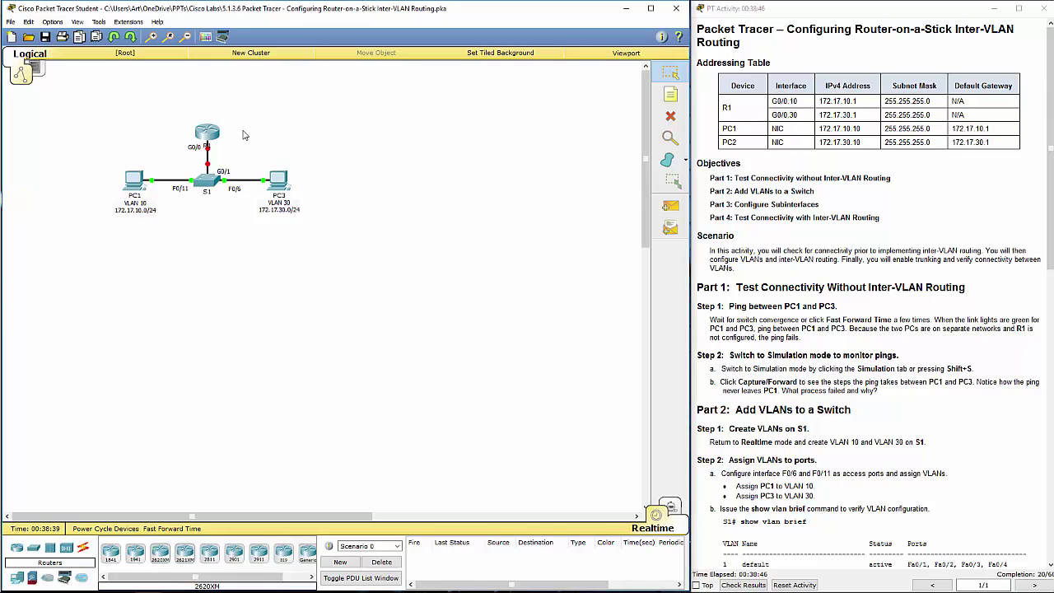
pyautogui.click(207, 132)
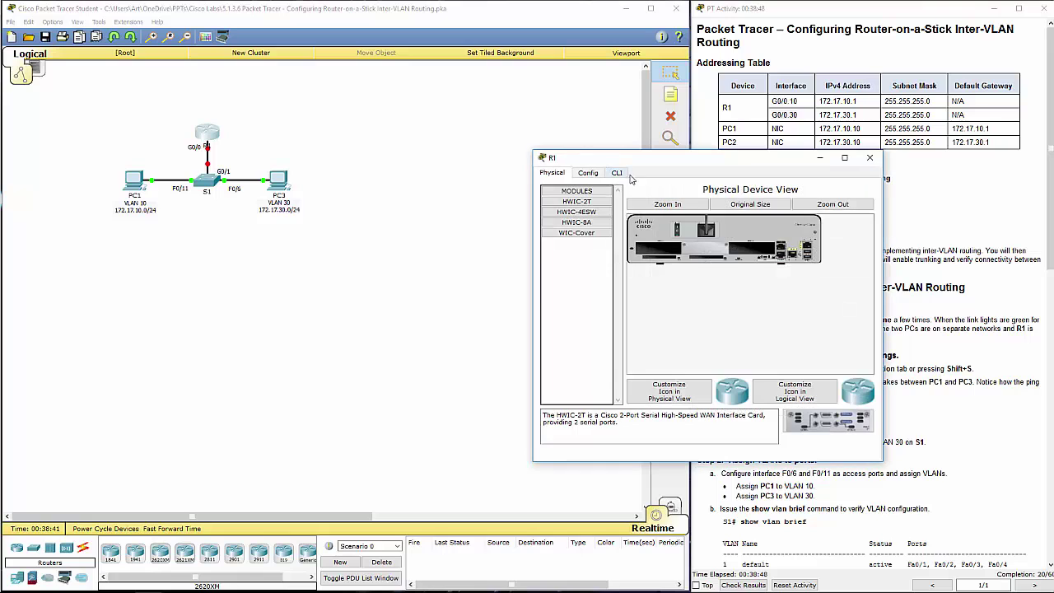
# Step: On R1's CLI, enter global configuration mode and create subinterface G0/0.10
pyautogui.click(624, 175)
pyautogui.moveTo(679, 173); pyautogui.dragTo(425, 138)
pyautogui.press('Return')
pyautogui.press('Return')
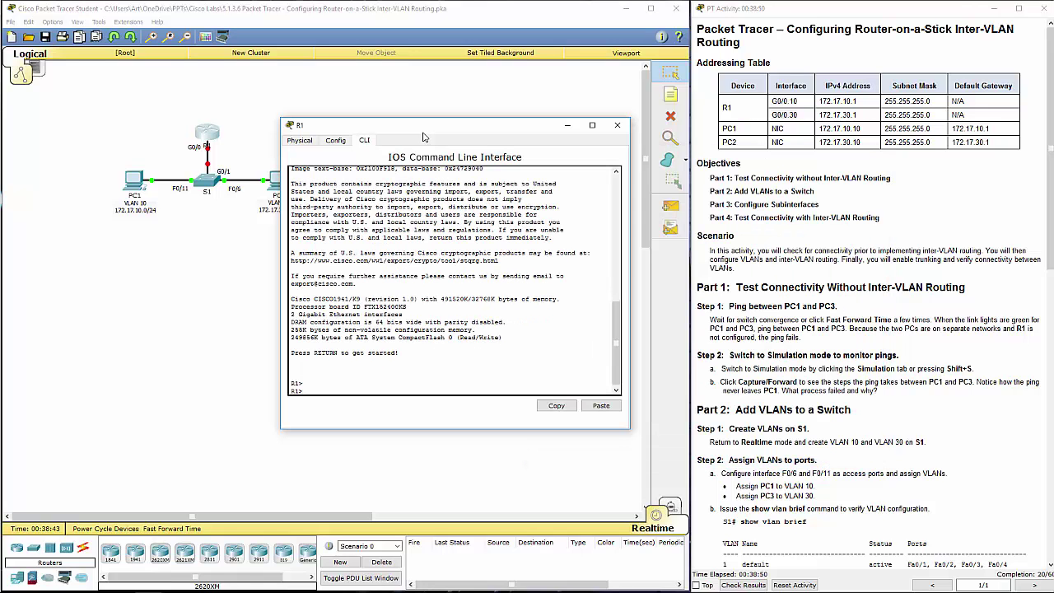
pyautogui.write('en')
pyautogui.press('Return')
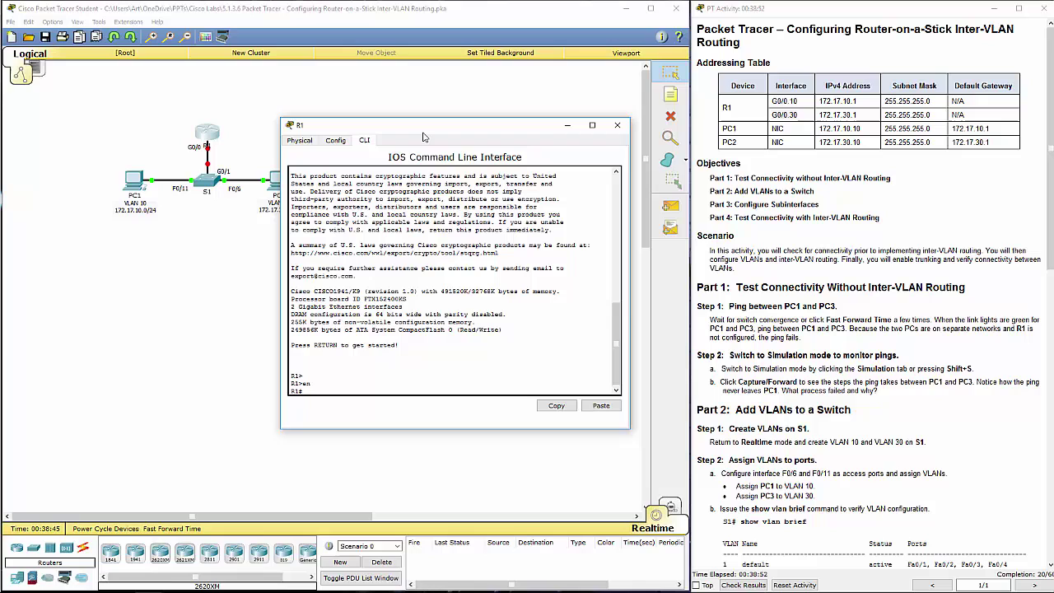
pyautogui.write('conf t')
pyautogui.press('Return')
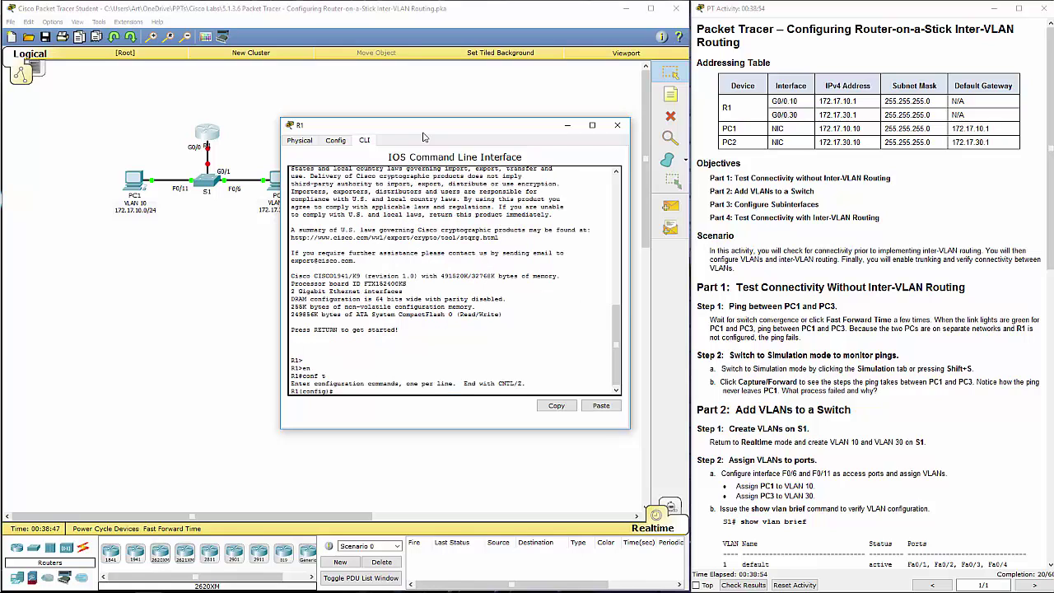
pyautogui.write('int g0/0.10')
pyautogui.press('Return')
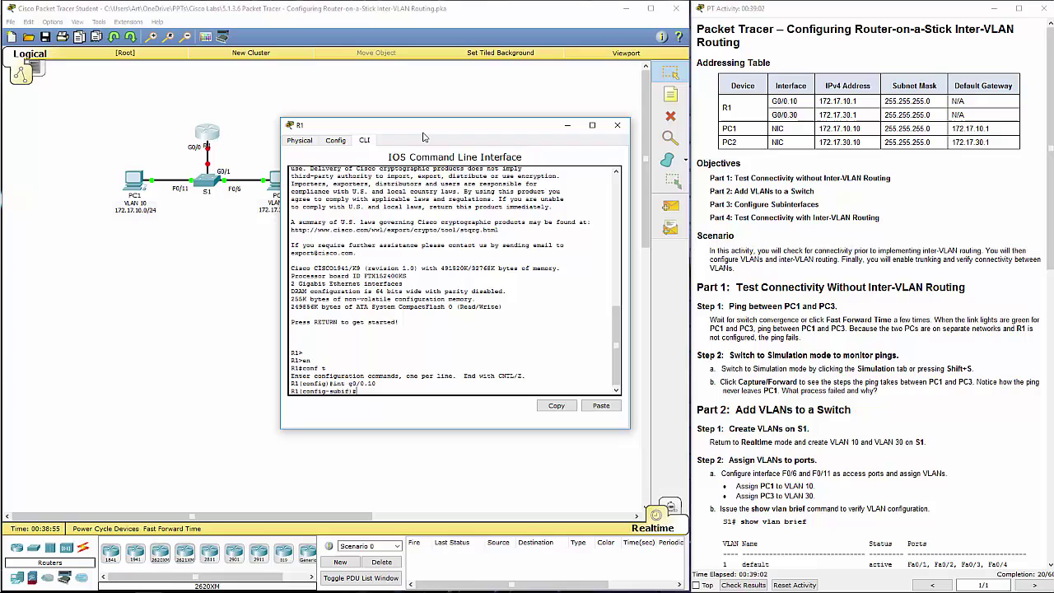
# Step: Give G0/0.10 dot1q VLAN 10 encapsulation and address 172.17.10.1 255.255.255.0, then enable it
pyautogui.write('enc')
pyautogui.press('Tab')
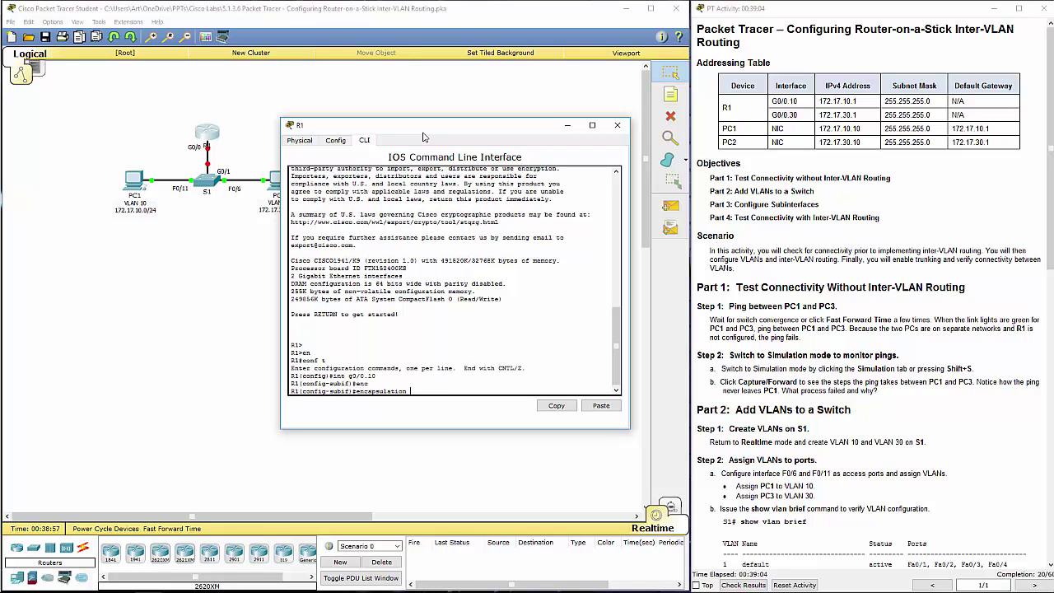
pyautogui.write('dot1q 10')
pyautogui.press('Return')
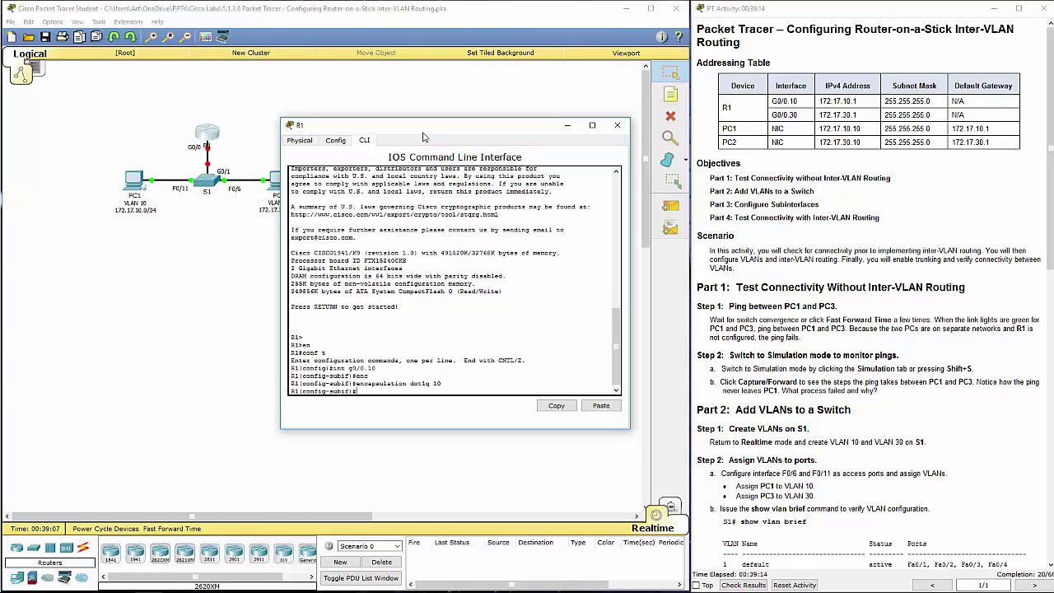
pyautogui.write('ip add 172.10.1 255.255.2')
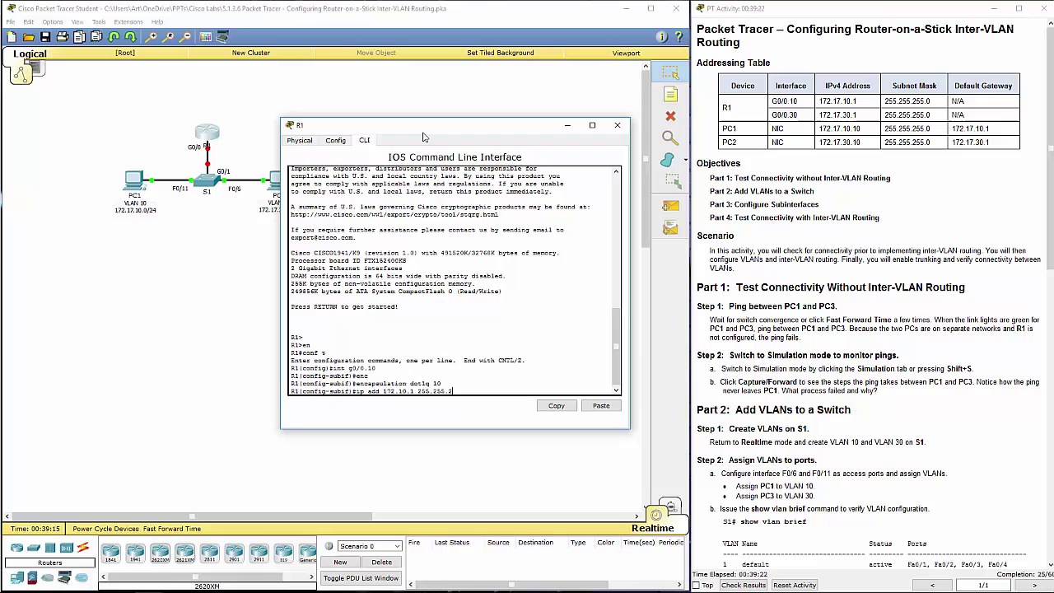
pyautogui.write('55.0')
pyautogui.press('Return')
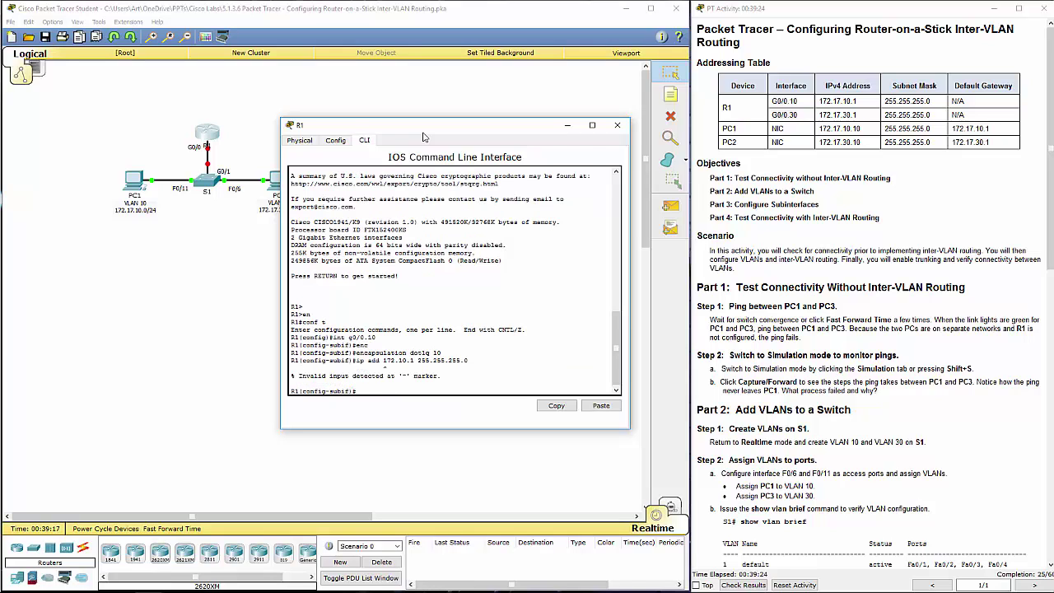
pyautogui.press('Up')
pyautogui.press('Left')
pyautogui.press('Left')
pyautogui.press('Left')
pyautogui.press('Left')
pyautogui.press('Left')
pyautogui.press('Left')
pyautogui.press('Left')
pyautogui.press('Left')
pyautogui.press('Left')
pyautogui.press('Left')
pyautogui.press('Left')
pyautogui.press('Left')
pyautogui.press('Left')
pyautogui.press('Left')
pyautogui.write('17.')
pyautogui.press('Return')
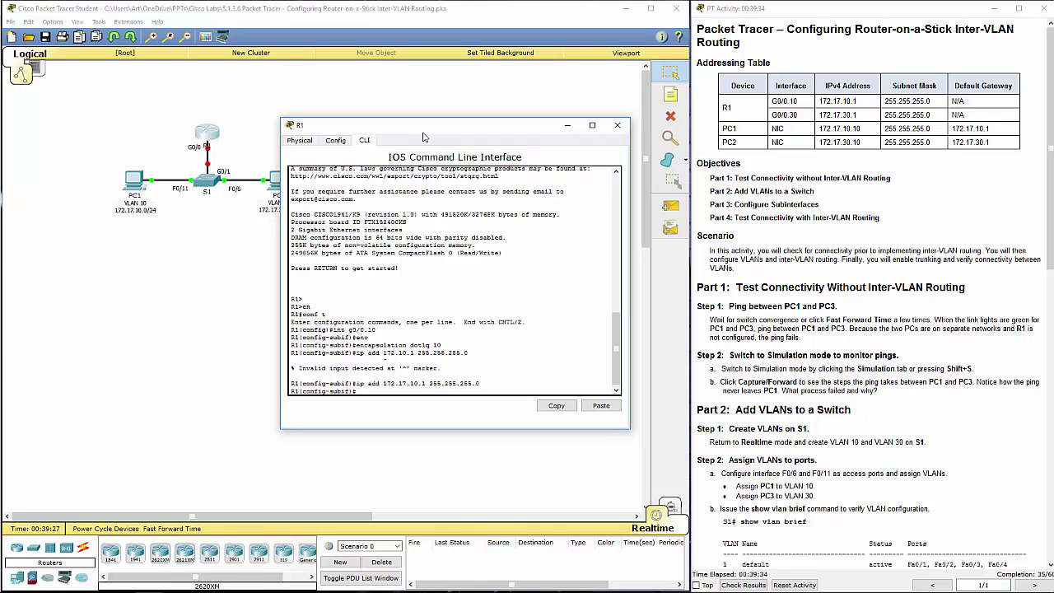
pyautogui.write('no sh')
pyautogui.press('Return')
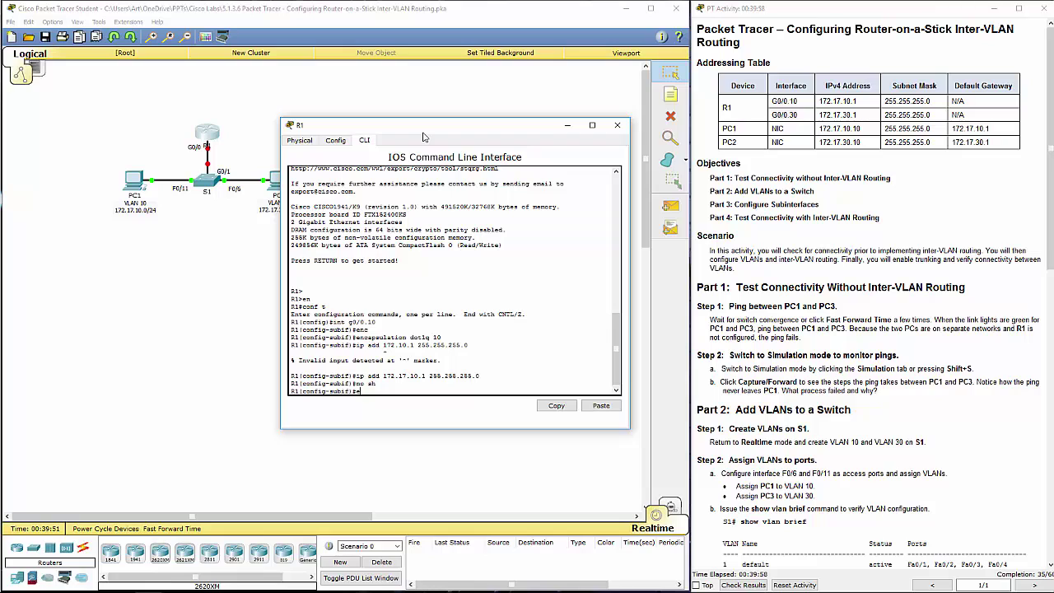
pyautogui.write('in')
pyautogui.write('t')
# Step: Create G0/0.30 with dot1q VLAN 30 and 172.17.30.1 255.255.255.0, then enable it
pyautogui.press('Return')
pyautogui.write('int')
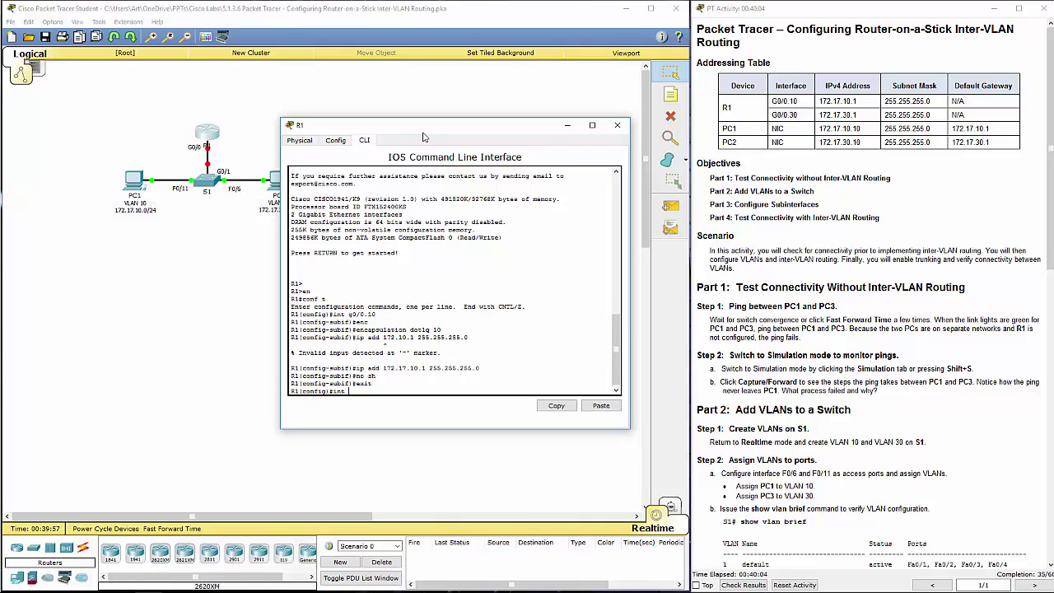
pyautogui.write(' g0/0.30')
pyautogui.press('Return')
pyautogui.write('enca')
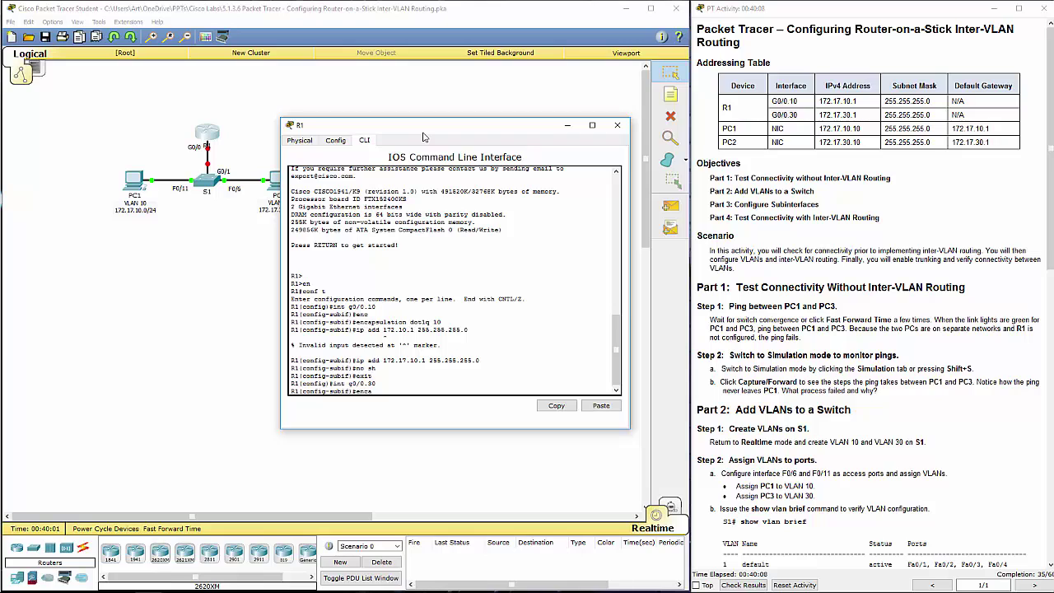
pyautogui.write('p dot1q 30')
pyautogui.press('Return')
pyautogui.write('ip add')
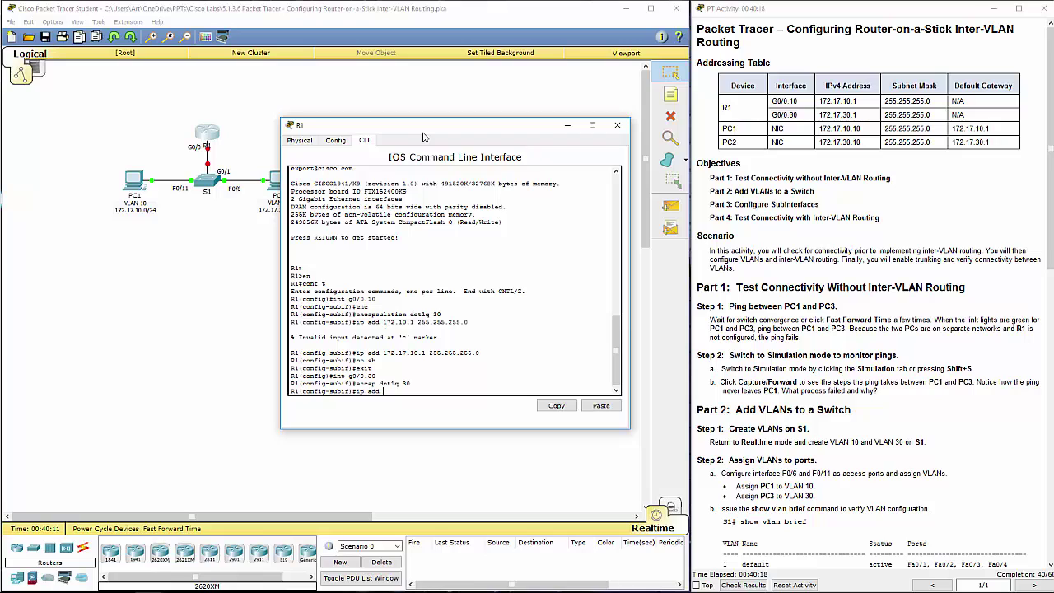
pyautogui.write(' 172.17.30.1 255.255.255.0')
pyautogui.press('Return')
pyautogui.write('no')
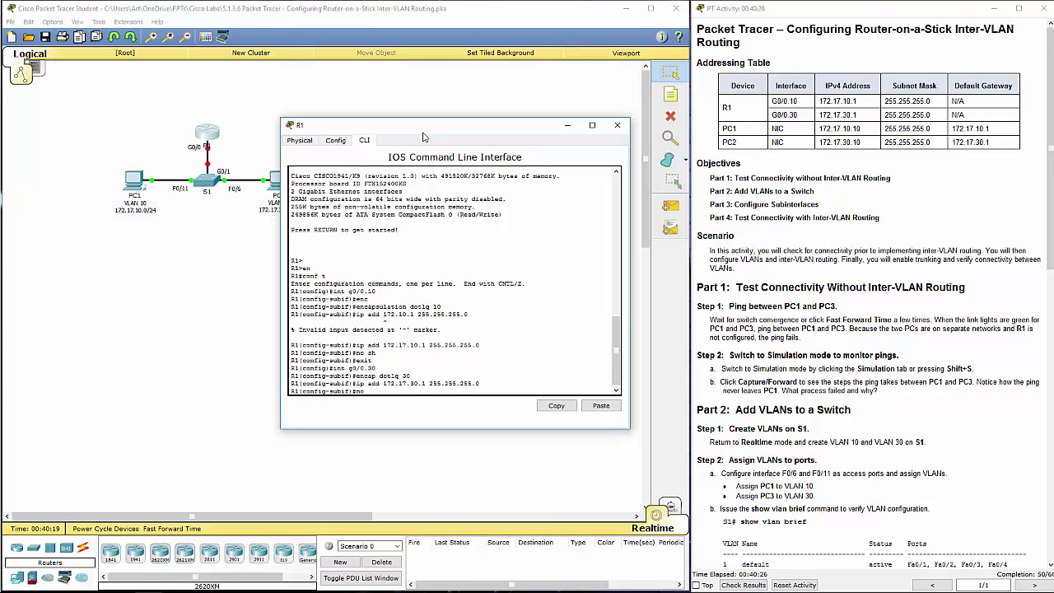
pyautogui.write(' shu')
pyautogui.press('Return')
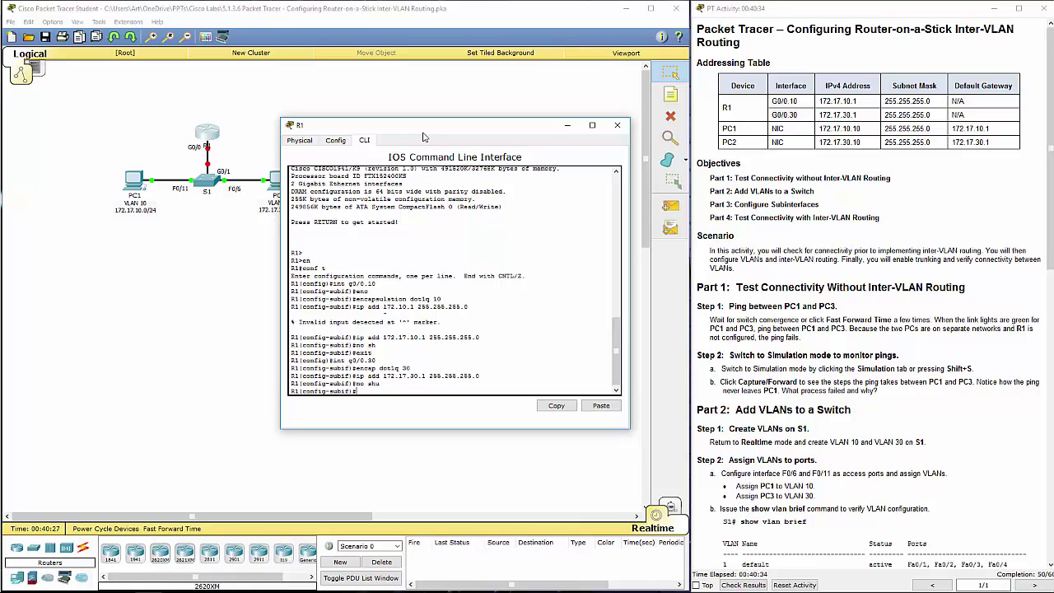
# Step: Enable physical interface G0/0 with no shutdown and close R1's window
pyautogui.write('exit')
pyautogui.press('Return')
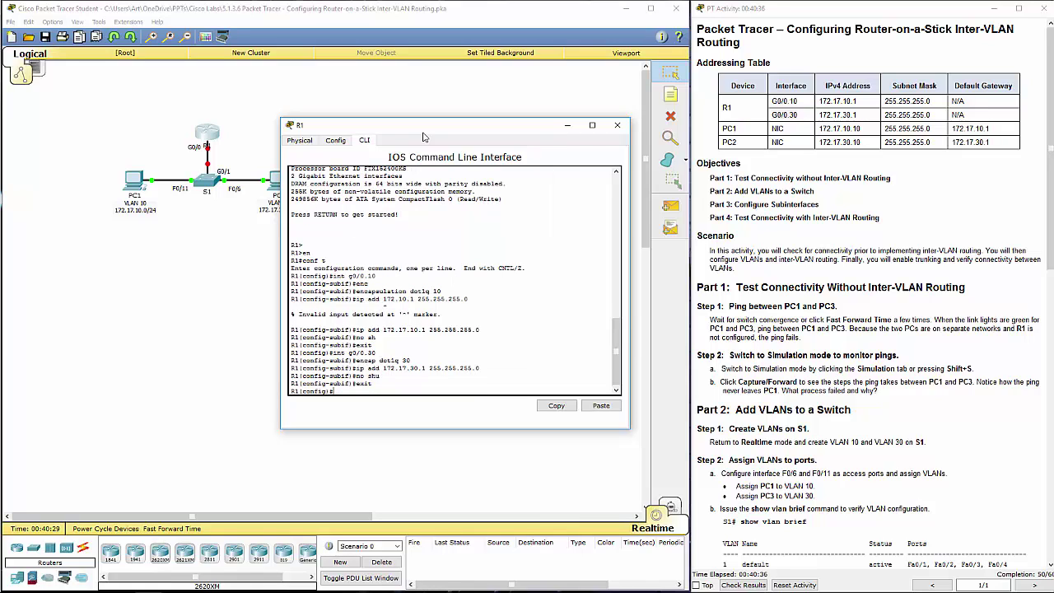
pyautogui.write('int g0/0')
pyautogui.press('Return')
pyautogui.write('no shu')
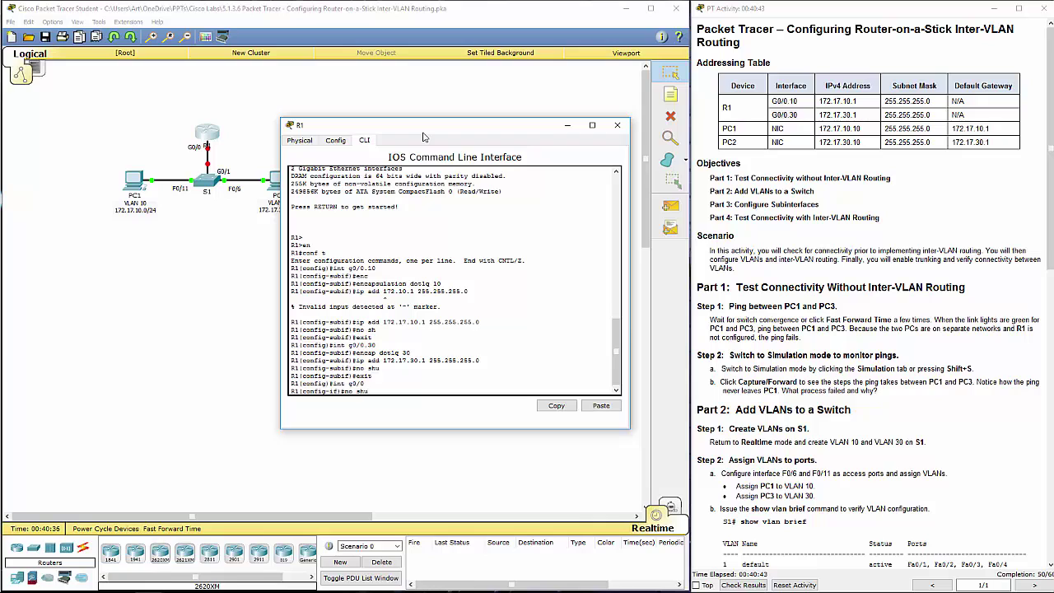
pyautogui.press('Return')
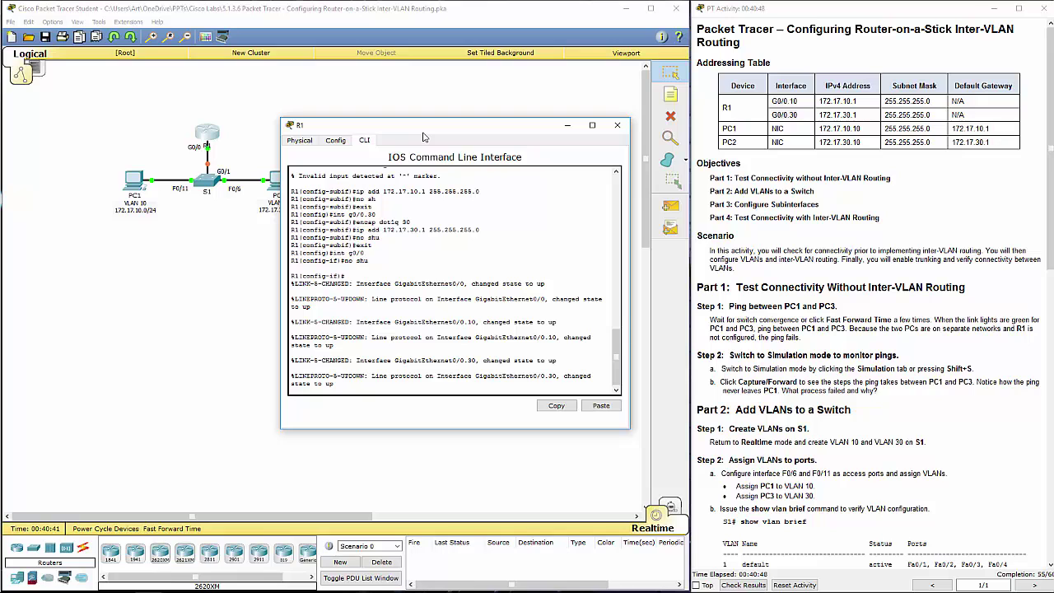
pyautogui.click(617, 124)
# Step: Scroll the instructions to Part 3 and highlight the subinterface configuration steps
pyautogui.scroll(-10, 837, 344)
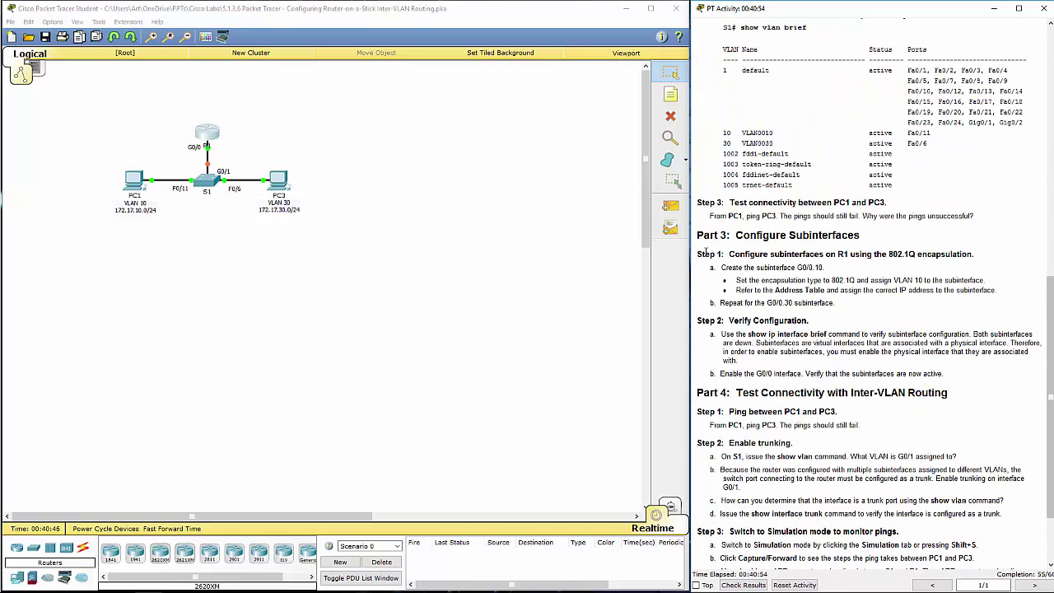
pyautogui.moveTo(706, 252); pyautogui.dragTo(847, 303)
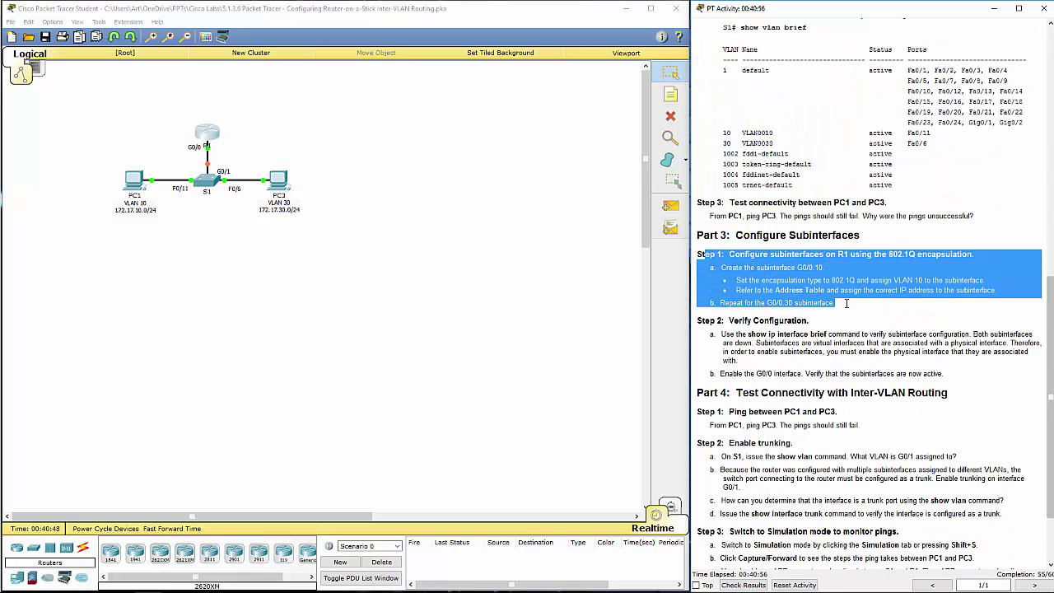
pyautogui.scroll(-2, 847, 304)
pyautogui.scroll(-1, 845, 304)
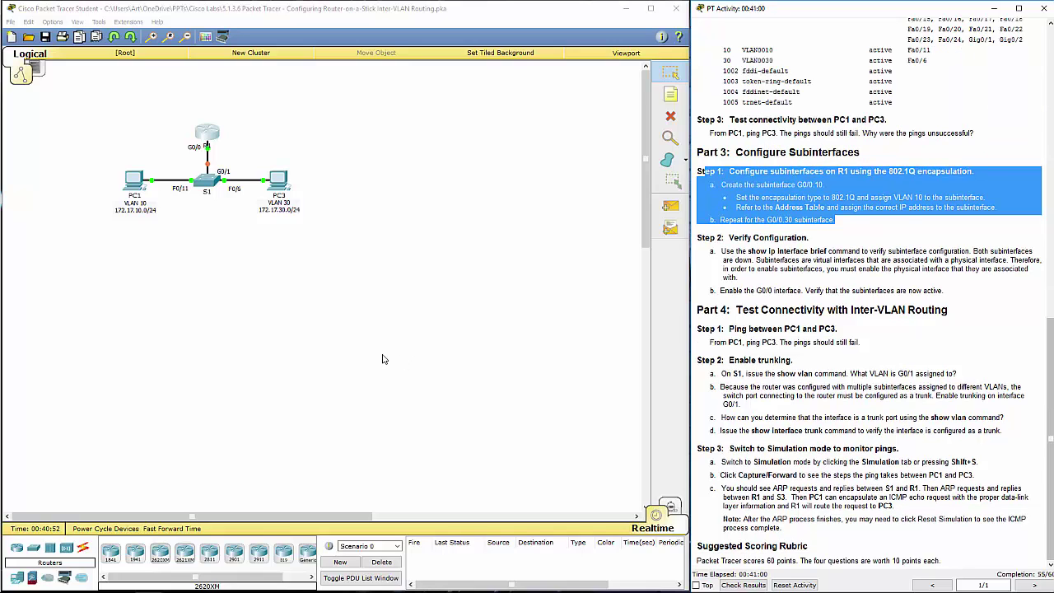
# Step: Rerun ping 172.17.30.10 from PC1's command prompt, see 100% loss, and close PC1
pyautogui.click(140, 196)
pyautogui.click(141, 192)
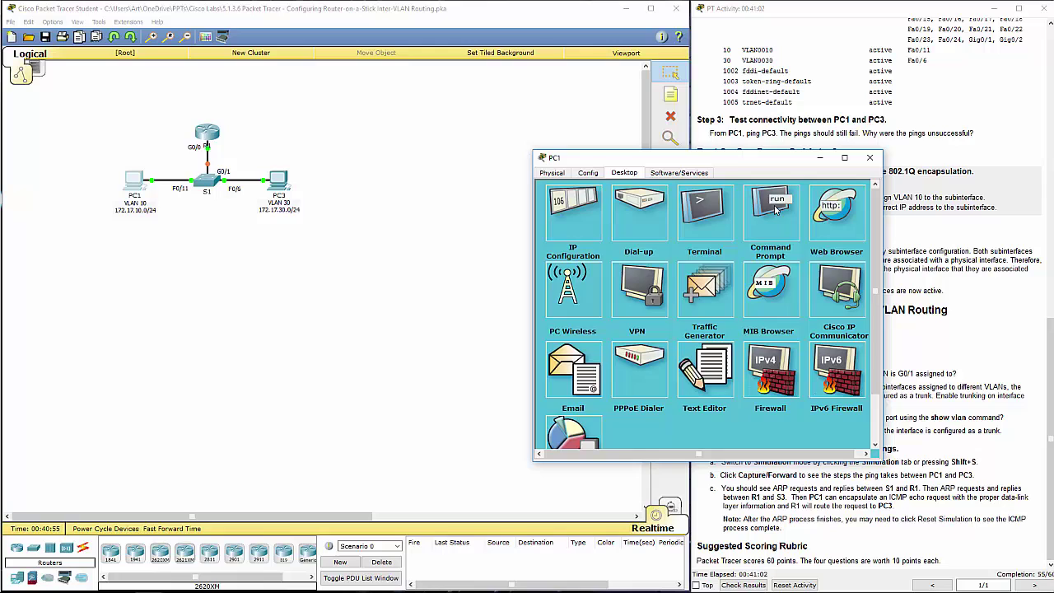
pyautogui.click(774, 210)
pyautogui.moveTo(736, 163); pyautogui.dragTo(486, 162)
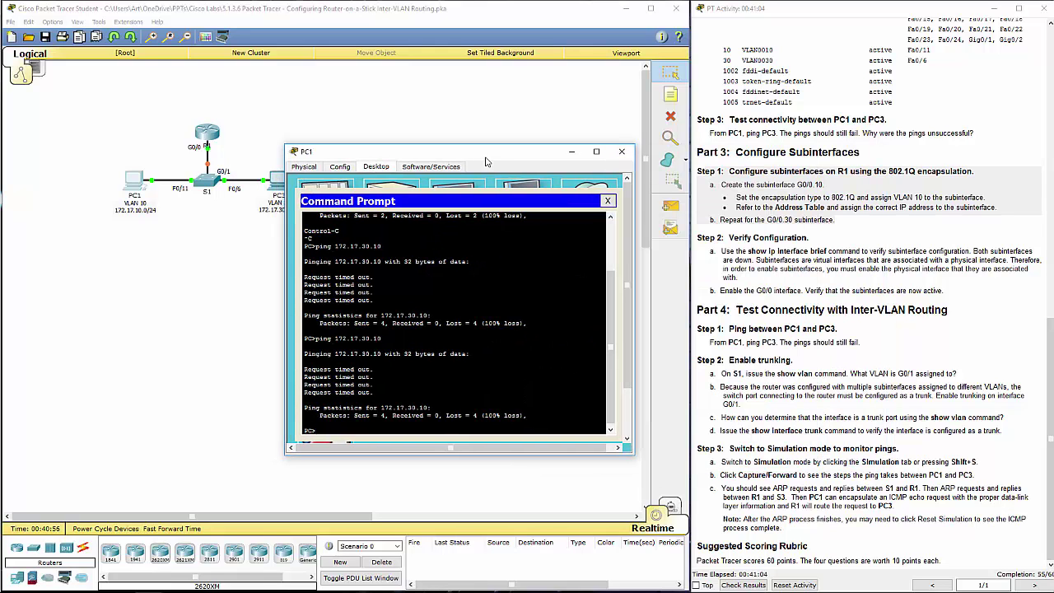
pyautogui.press('Up')
pyautogui.press('Return')
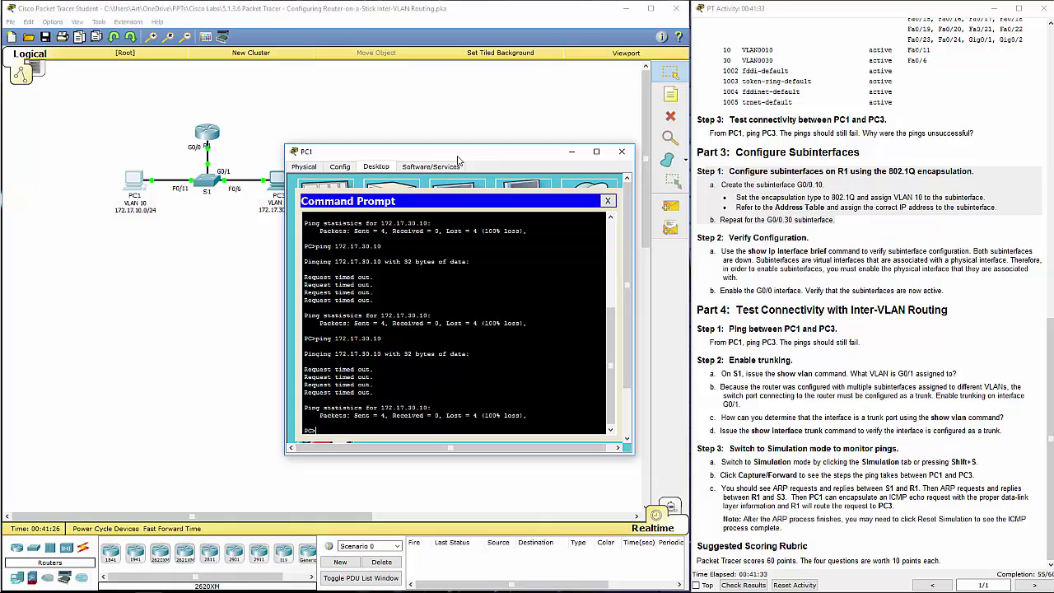
pyautogui.click(622, 155)
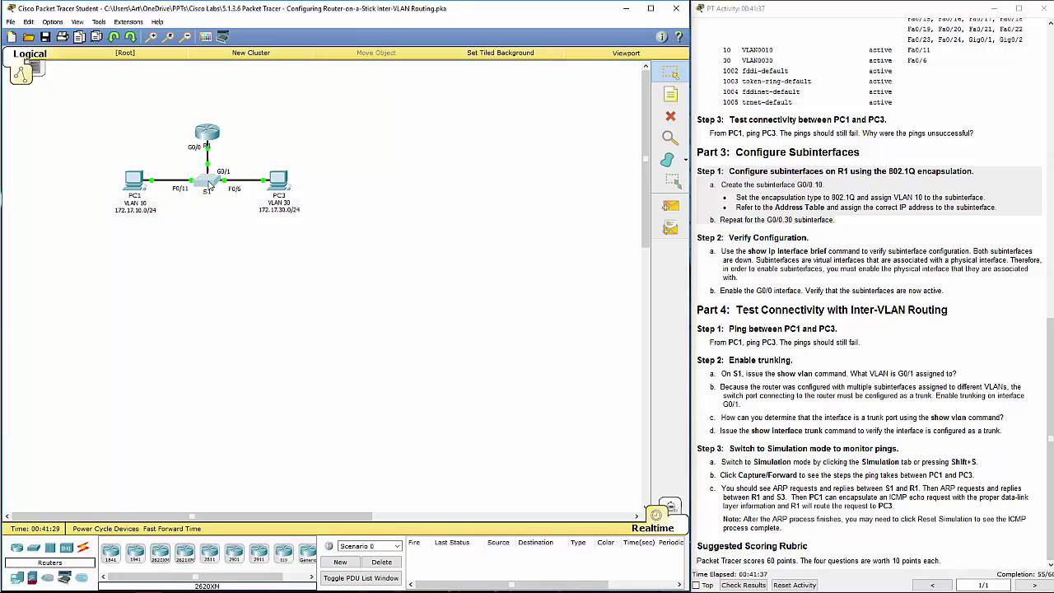
# Step: Run 'show inter trunk' on S1's console, which lists no trunk ports yet
pyautogui.click(210, 186)
pyautogui.moveTo(653, 169); pyautogui.dragTo(361, 162)
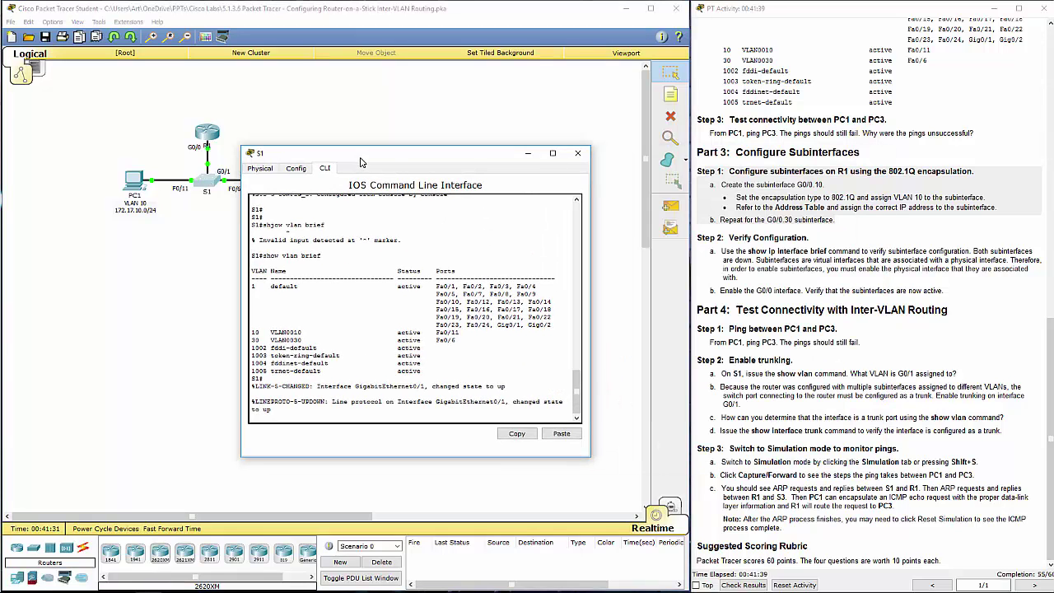
pyautogui.press('Return')
pyautogui.press('Return')
pyautogui.press('Return')
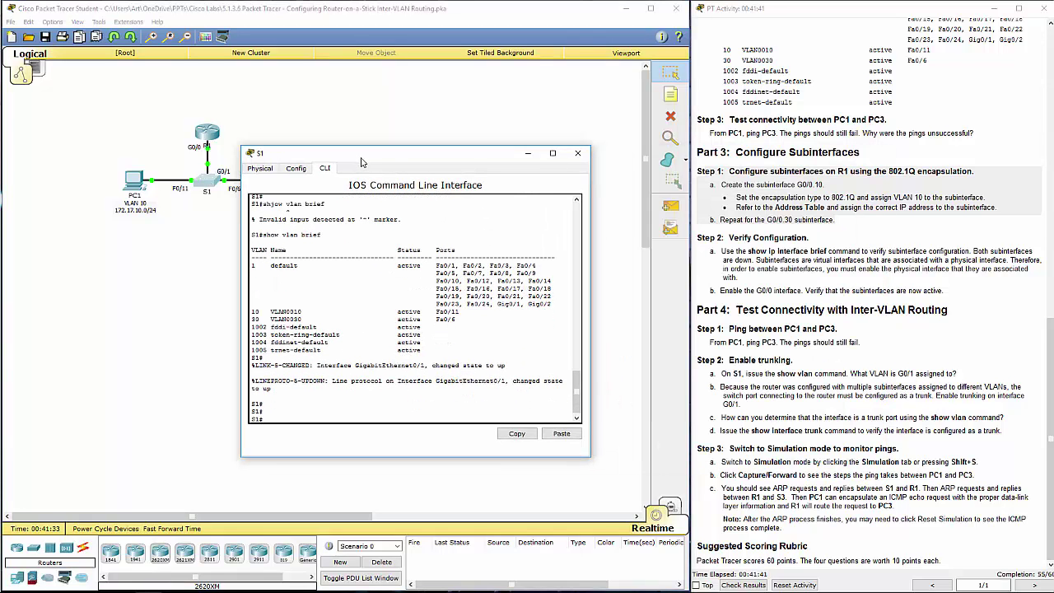
pyautogui.write('show inter trunk')
pyautogui.press('Return')
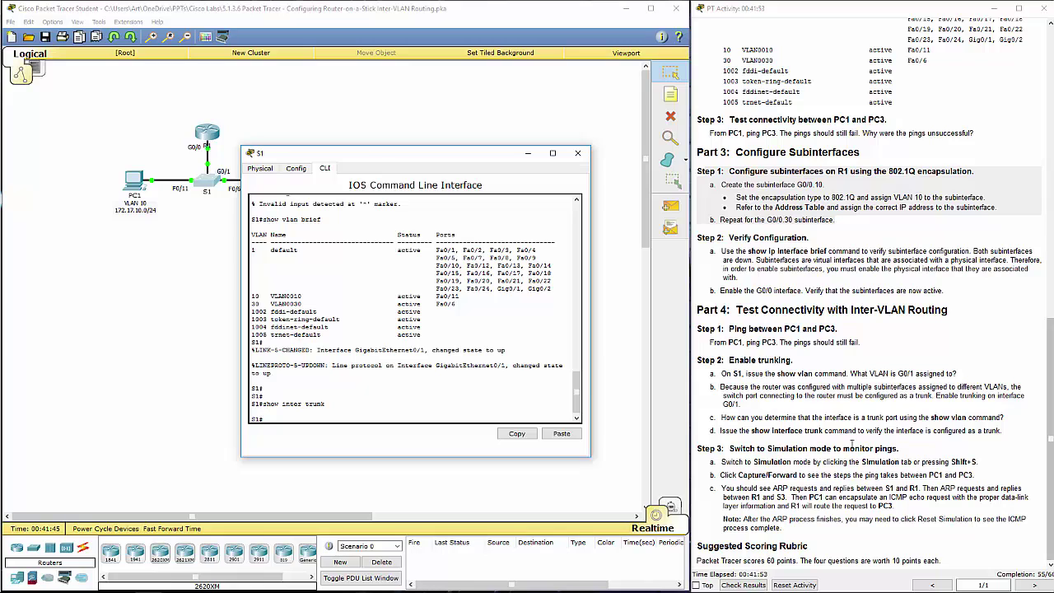
# Step: Highlight the trunk verification instruction and arrange the S1 console beside the topology
pyautogui.moveTo(733, 430); pyautogui.dragTo(1005, 432)
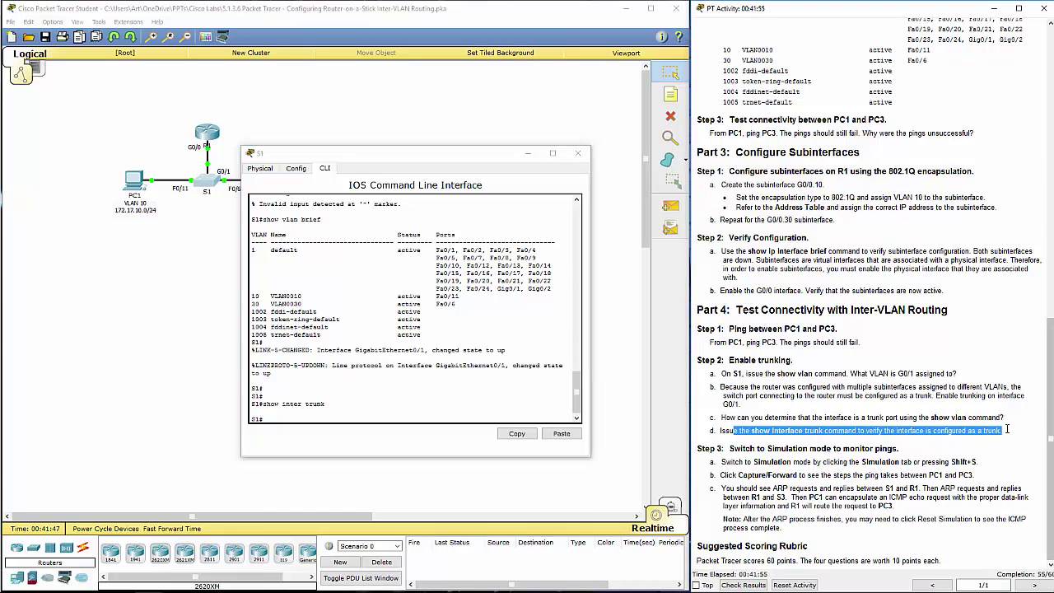
pyautogui.moveTo(449, 158); pyautogui.dragTo(604, 165)
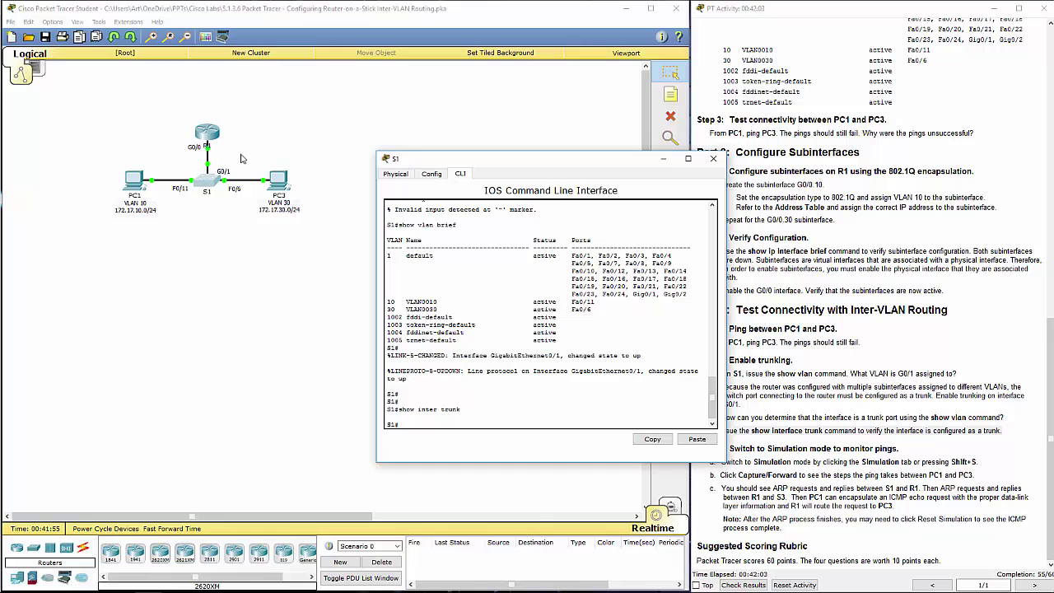
pyautogui.click(228, 313)
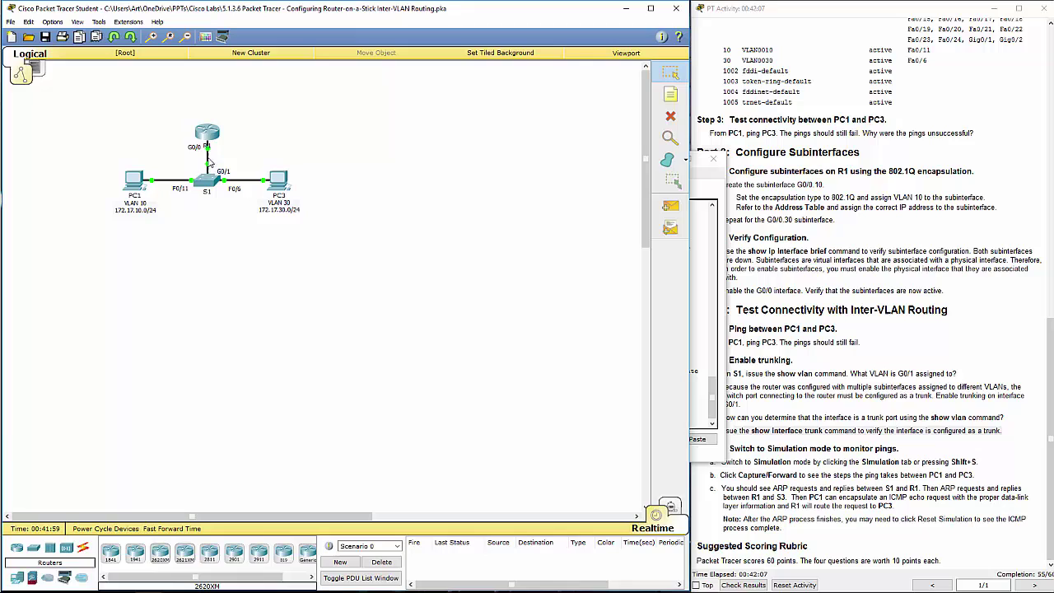
pyautogui.click(694, 313)
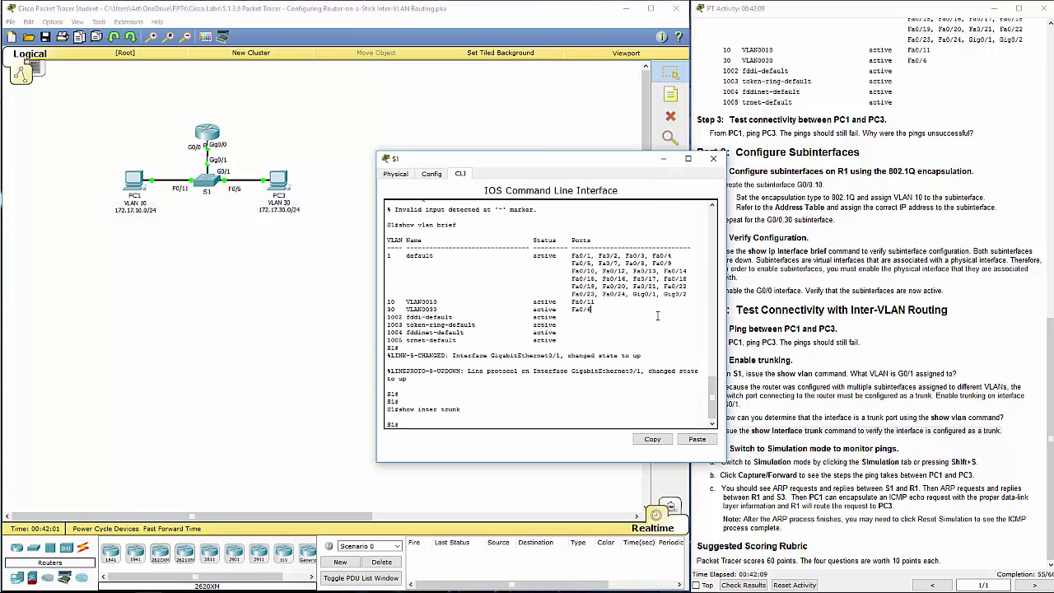
# Step: Run 'show ip int' brief on S1 and confirm GigabitEthernet0/1 reads up/up
pyautogui.moveTo(593, 169); pyautogui.dragTo(461, 179)
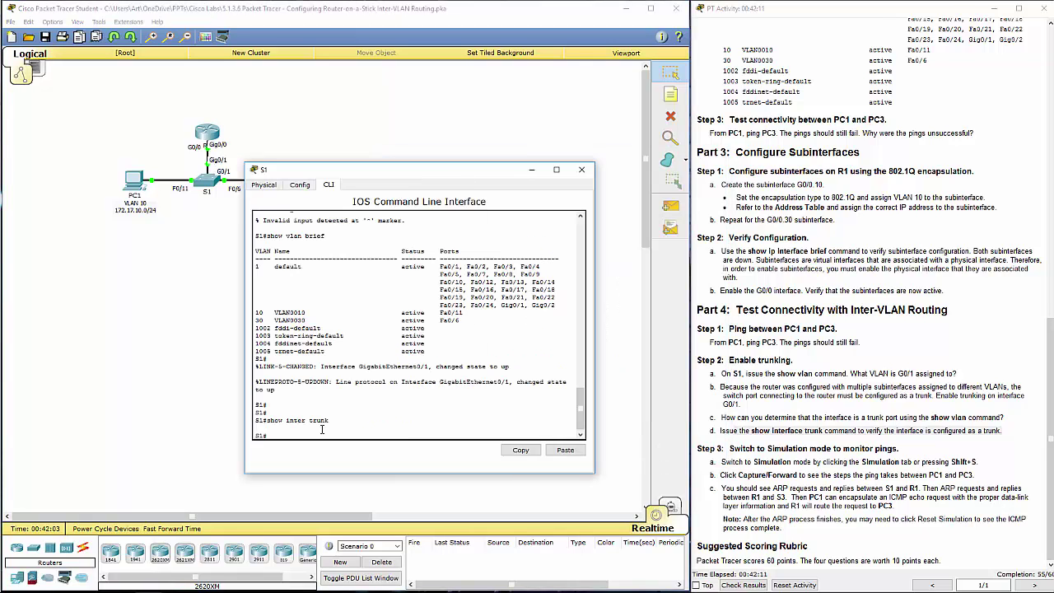
pyautogui.write('show ip int bri')
pyautogui.press('Return')
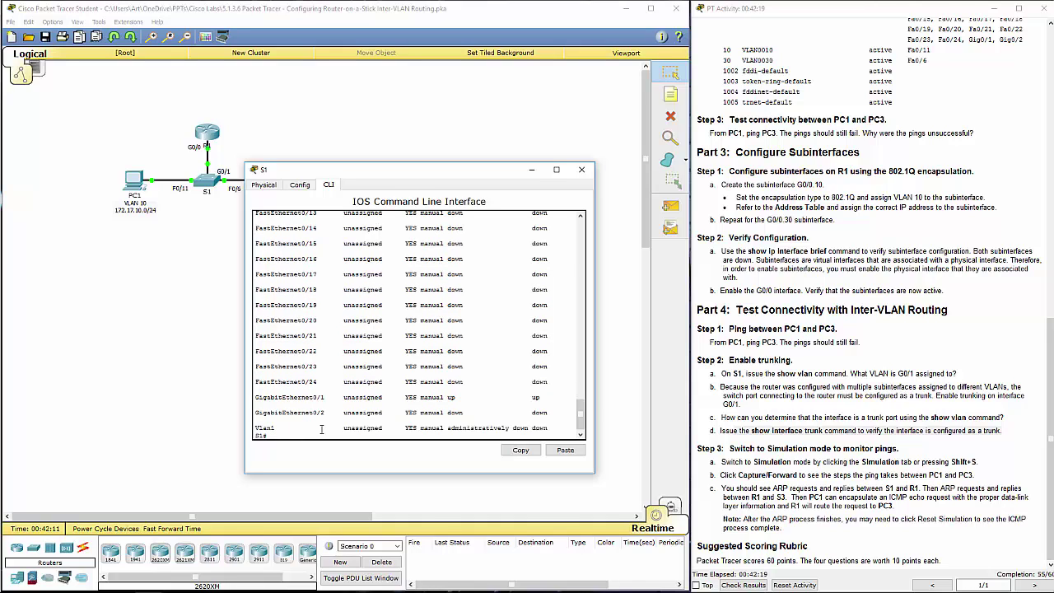
pyautogui.moveTo(274, 398)
pyautogui.mouseDown()
pyautogui.moveTo(552, 399)
pyautogui.moveTo(258, 398)
pyautogui.mouseUp()
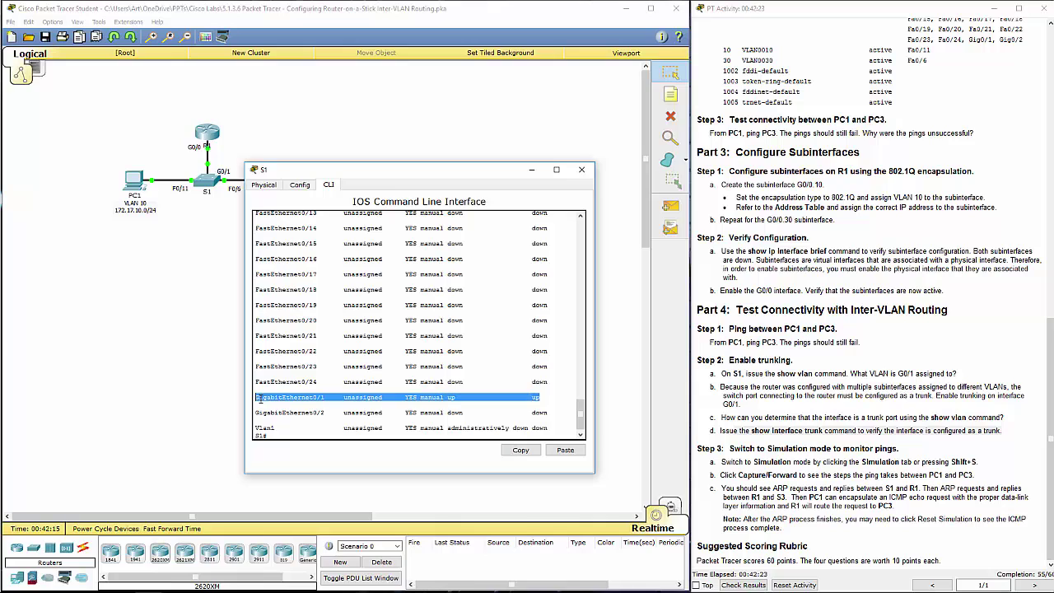
pyautogui.doubleClick(453, 398)
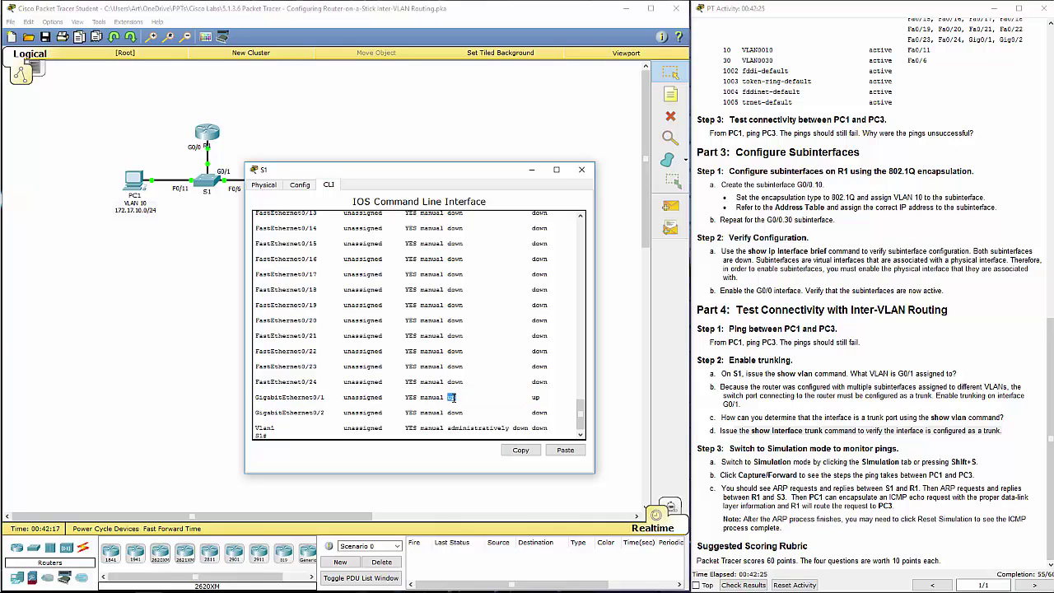
pyautogui.doubleClick(535, 398)
# Step: Enter 'conf t', then set S1's GigabitEthernet0/1 to 'switchport mode trunk'
pyautogui.click(282, 435)
pyautogui.write('conf t')
pyautogui.press('Return')
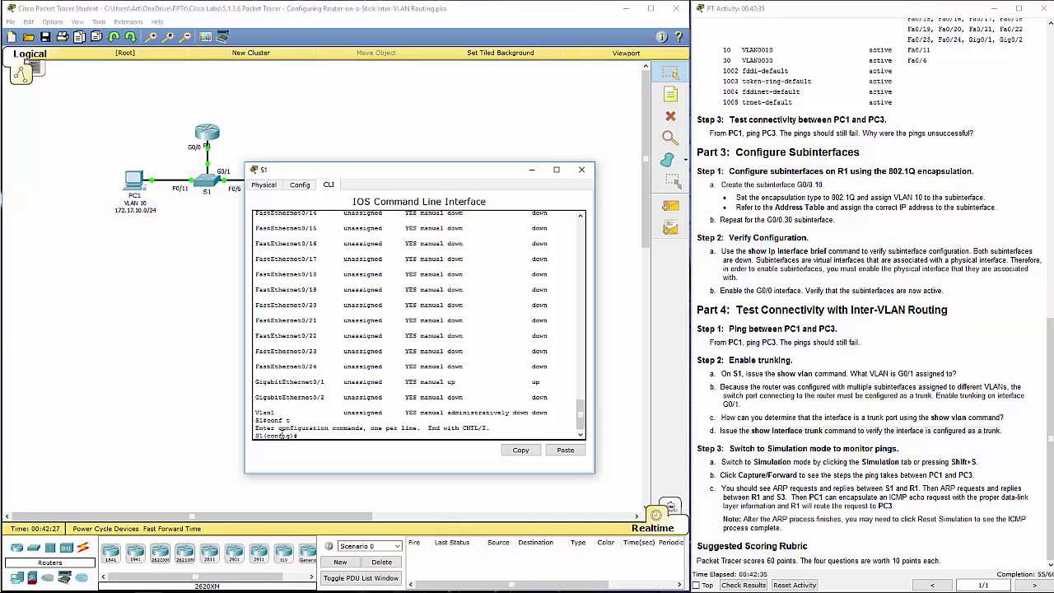
pyautogui.write('int g0/1')
pyautogui.press('Return')
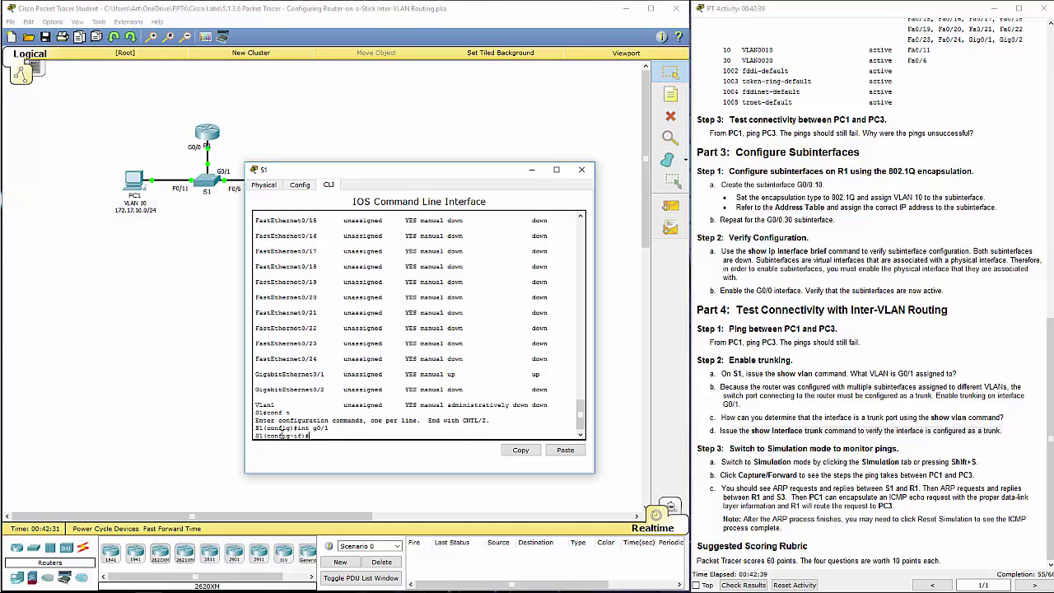
pyautogui.write('swi')
pyautogui.press('Tab')
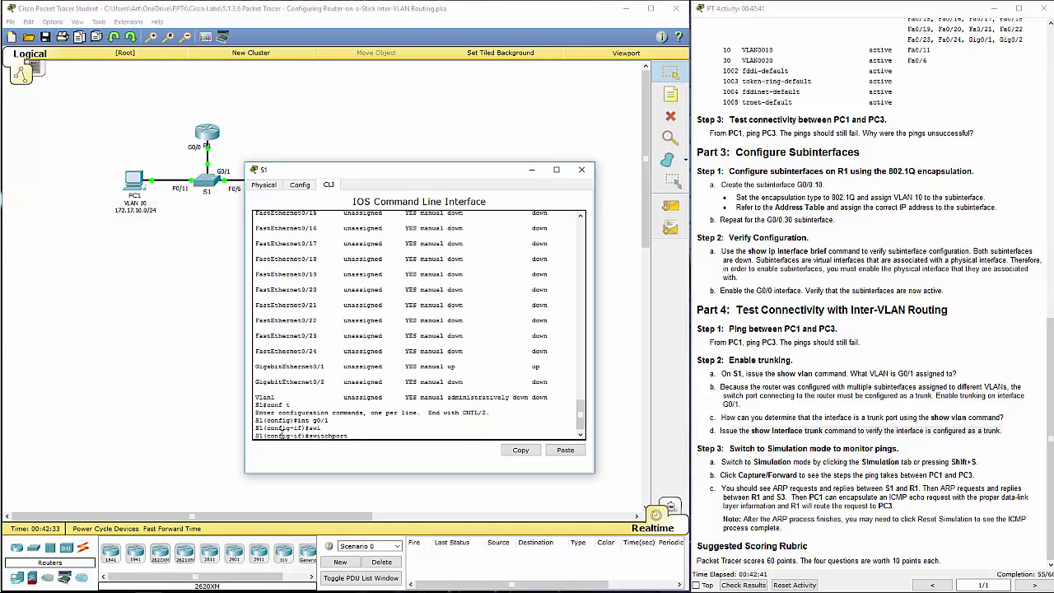
pyautogui.write('mode trunk')
pyautogui.press('Return')
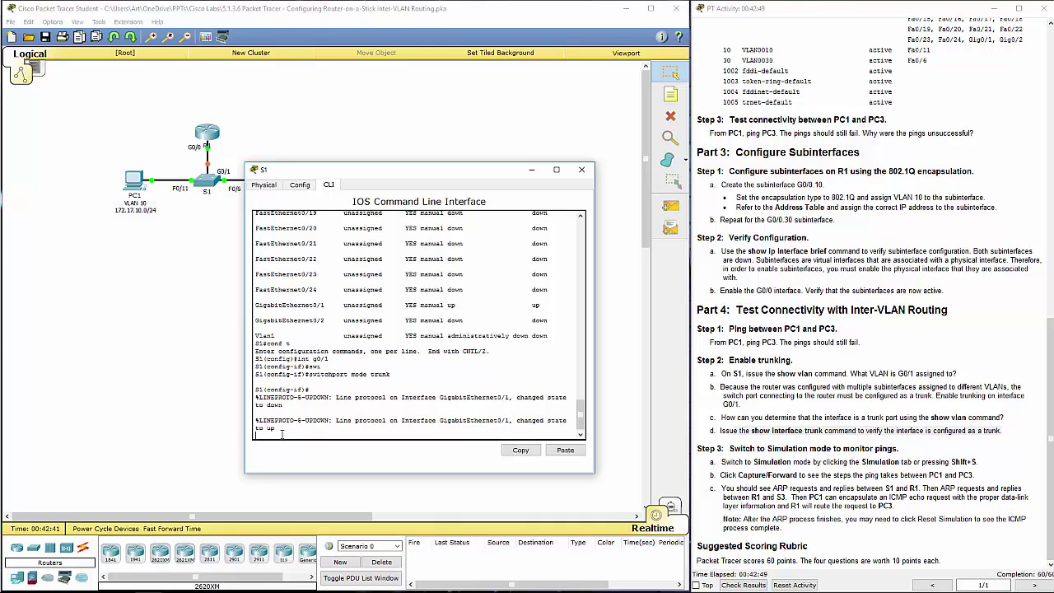
# Step: Close S1 and rerun PC1's ping to 172.17.30.10, which now gets replies
pyautogui.click(581, 170)
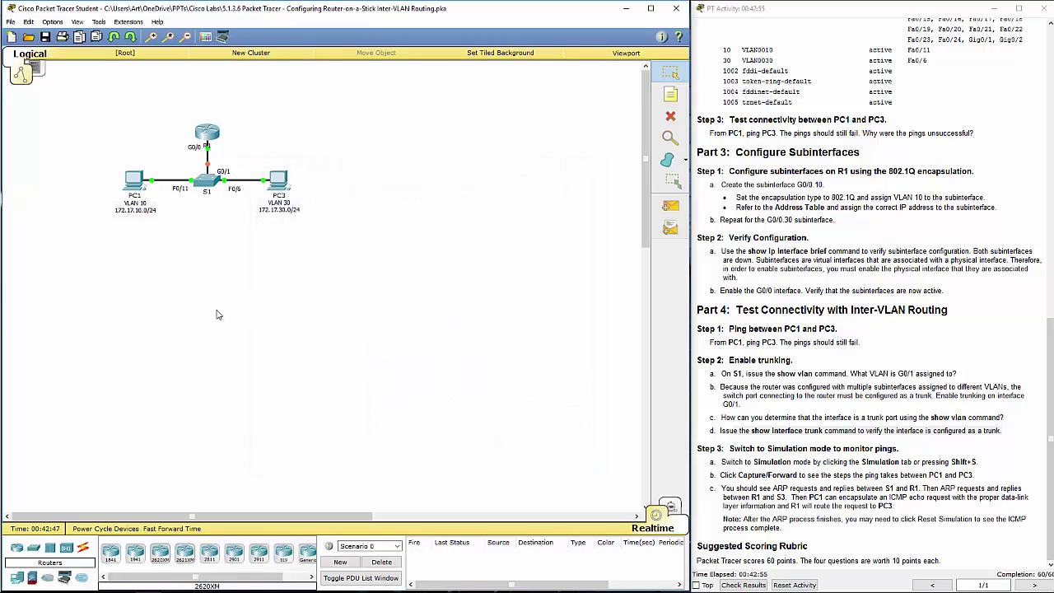
pyautogui.click(132, 190)
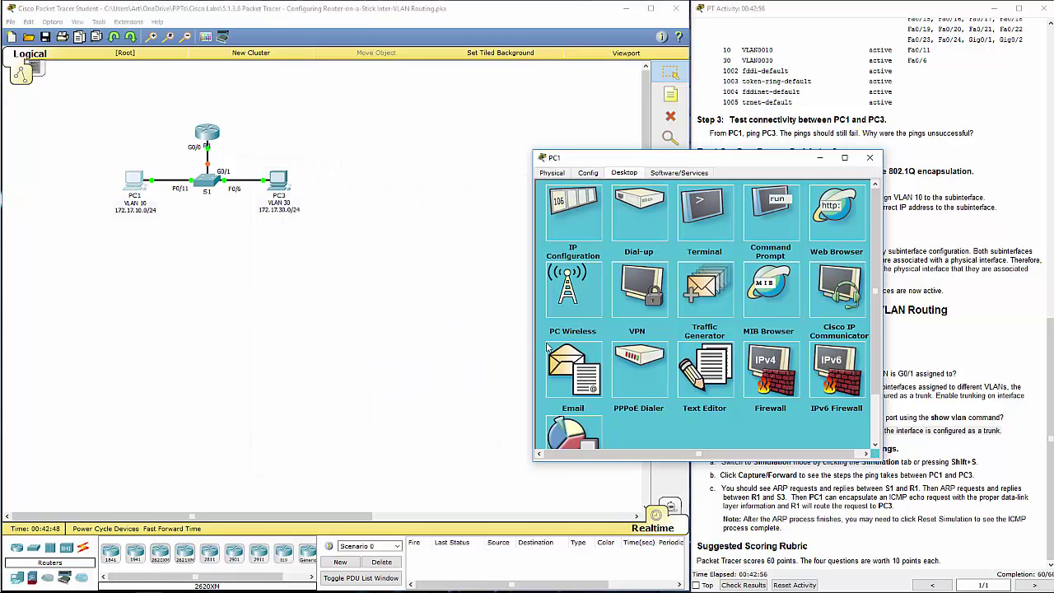
pyautogui.click(755, 224)
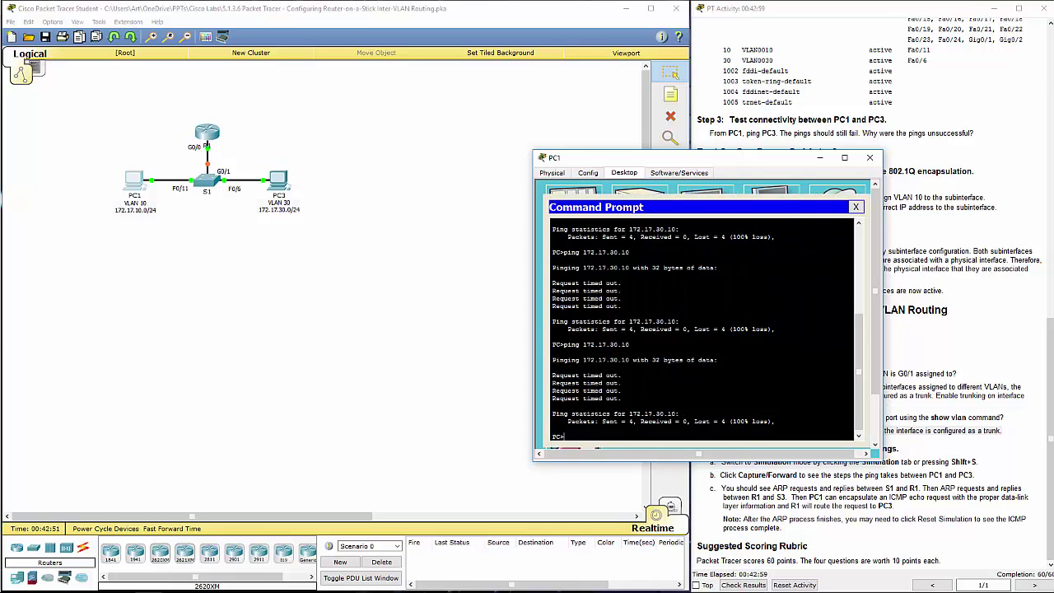
pyautogui.press('Up')
pyautogui.press('Return')
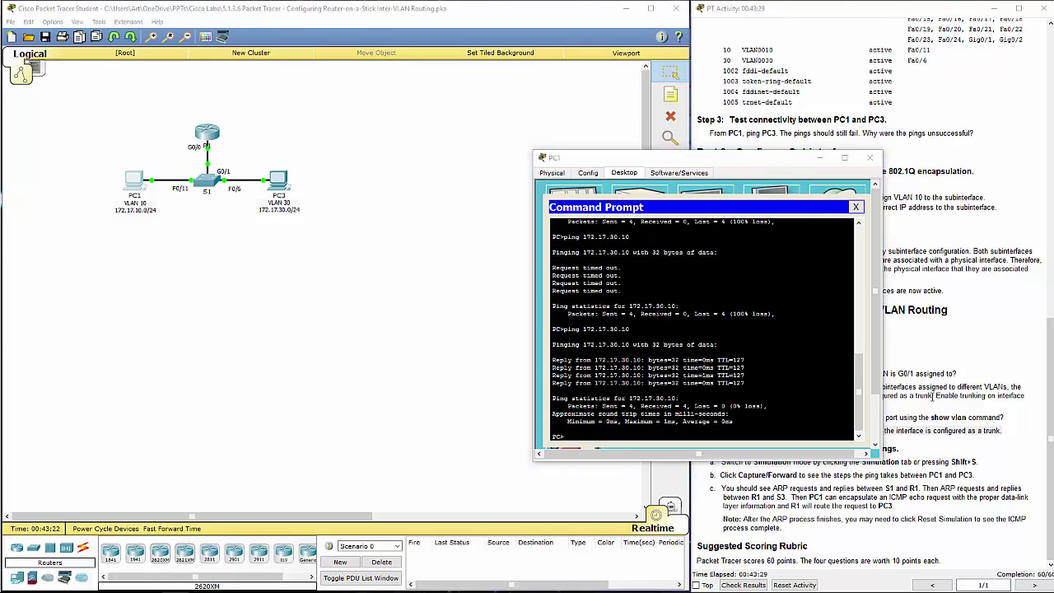
pyautogui.click(553, 352)
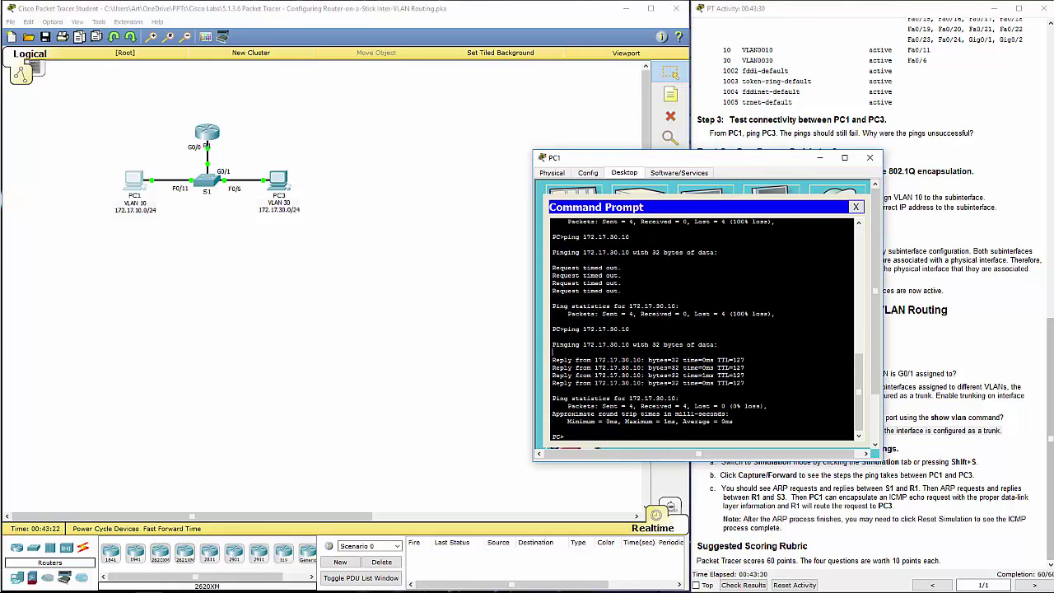
pyautogui.press('Up')
pyautogui.press('Return')
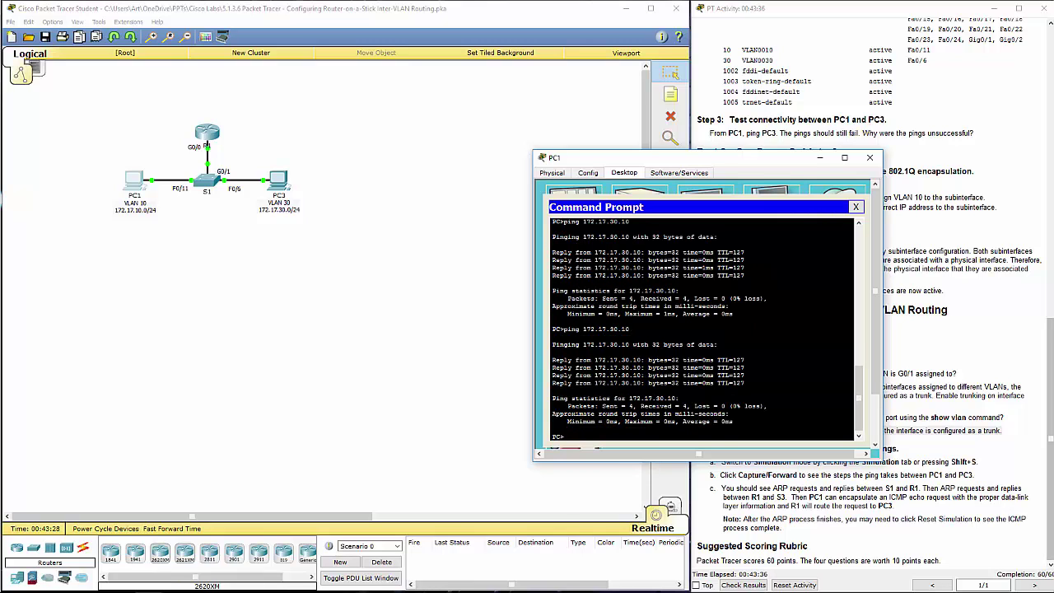
# Step: Close PC1 and view the assessment items showing 60/60 and 12/12 correct
pyautogui.click(870, 157)
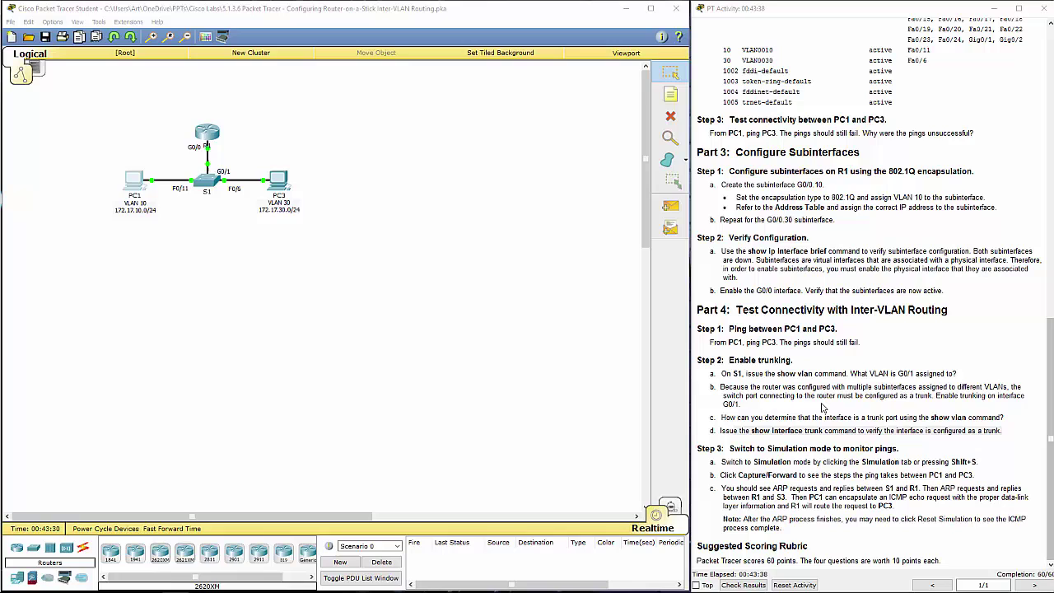
pyautogui.click(748, 585)
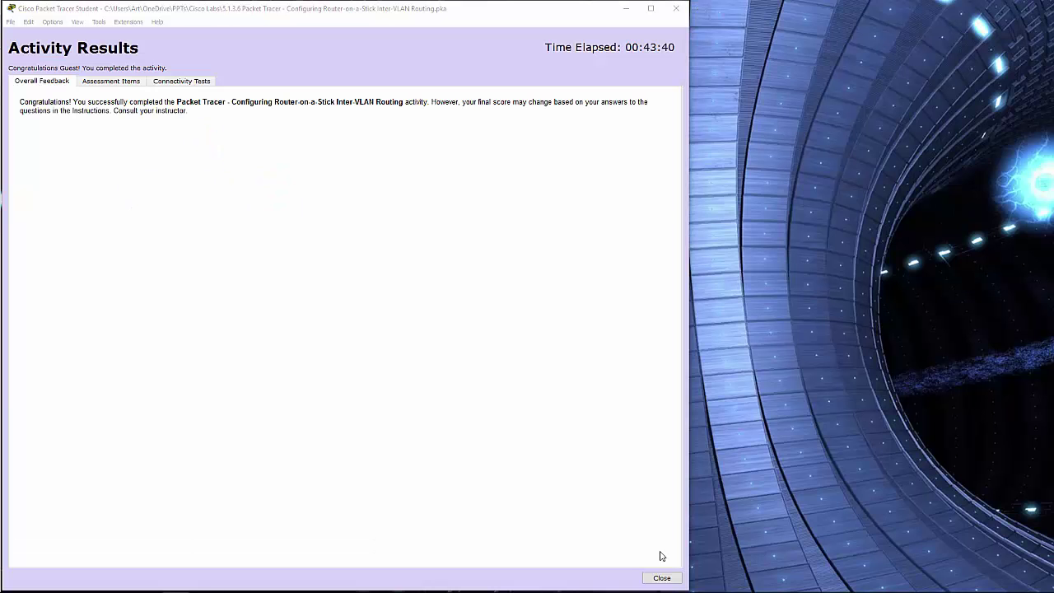
pyautogui.click(110, 82)
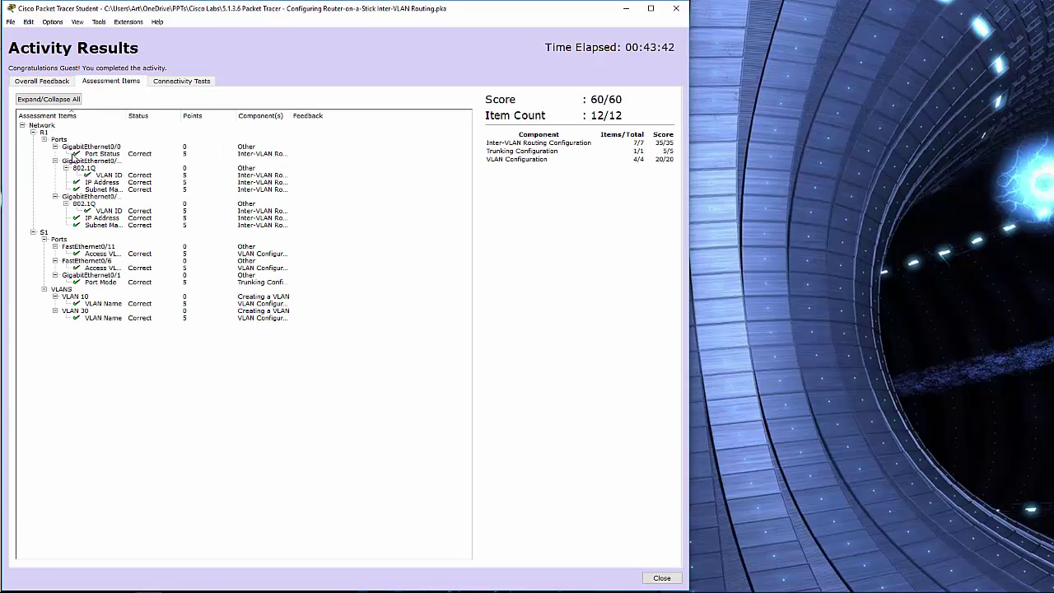